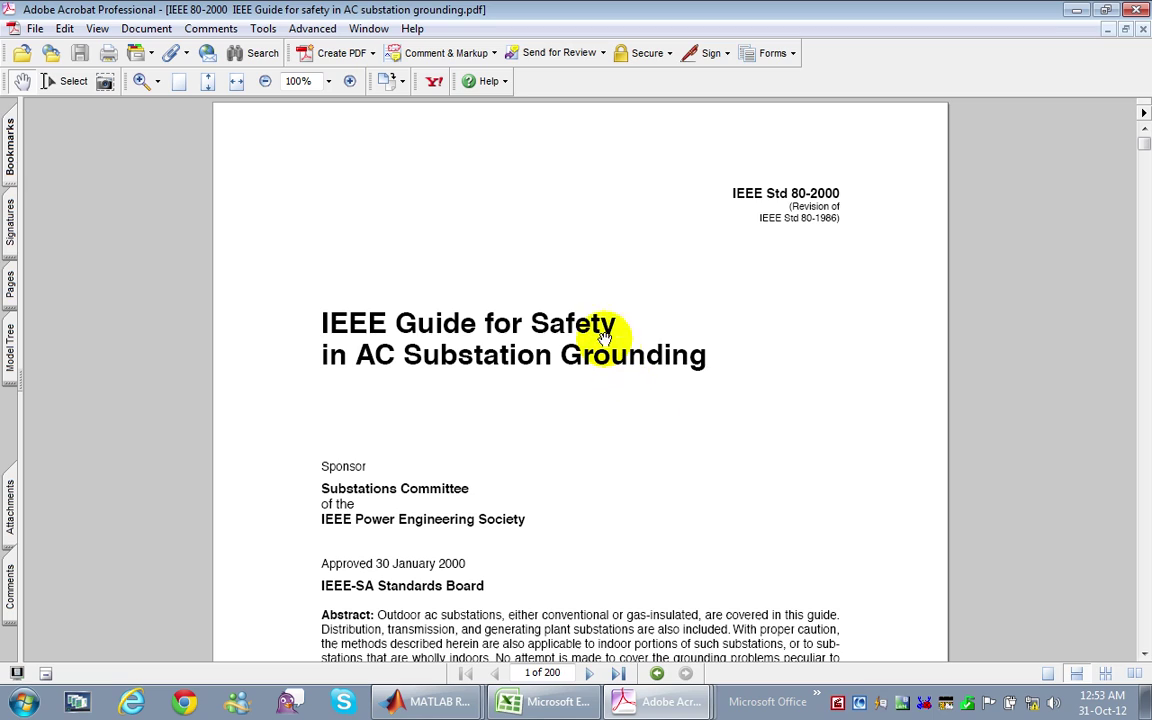
- View the IEEE 80-2000 guide's title page and the four-electrode soil resistivity diagram in theory.pdf
left_click_drag(563, 393, 563, 348)
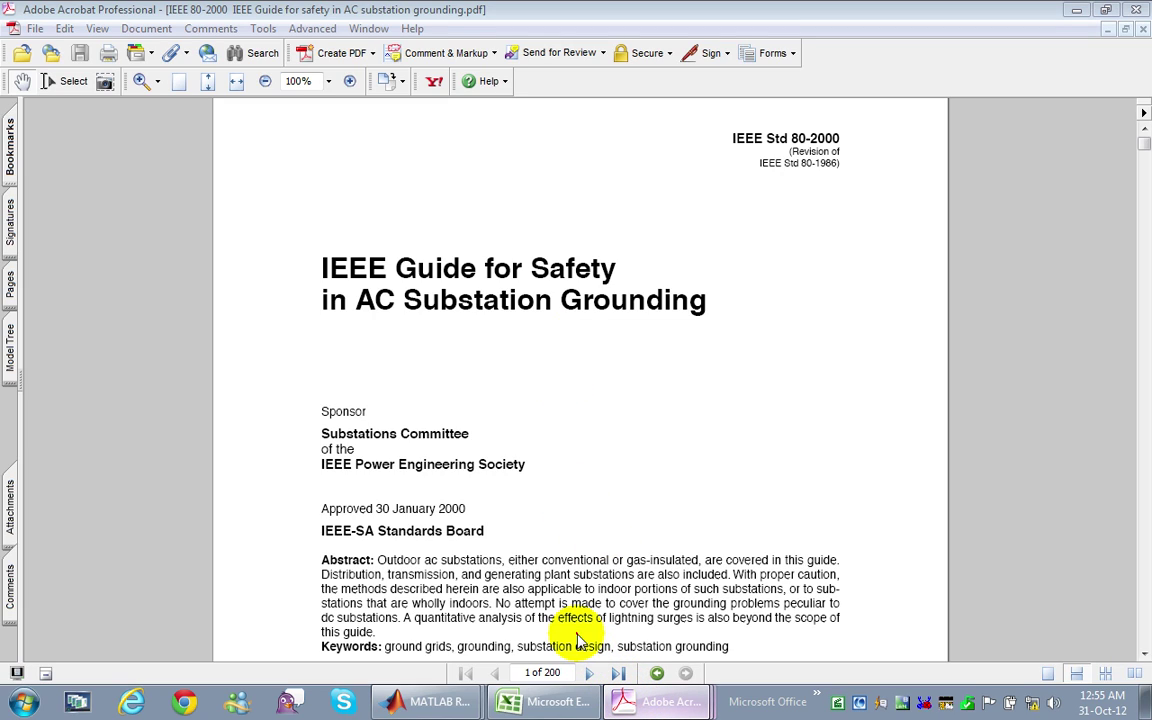
key("ctrl+Tab")
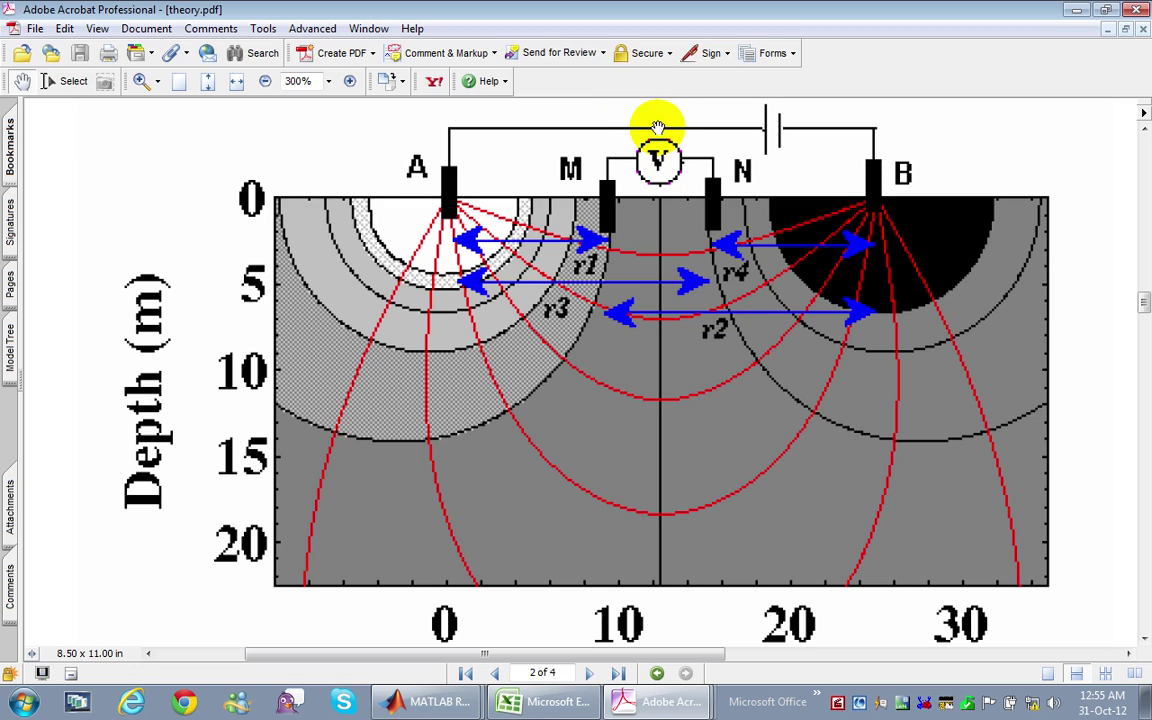
left_click_drag(653, 128, 652, 137)
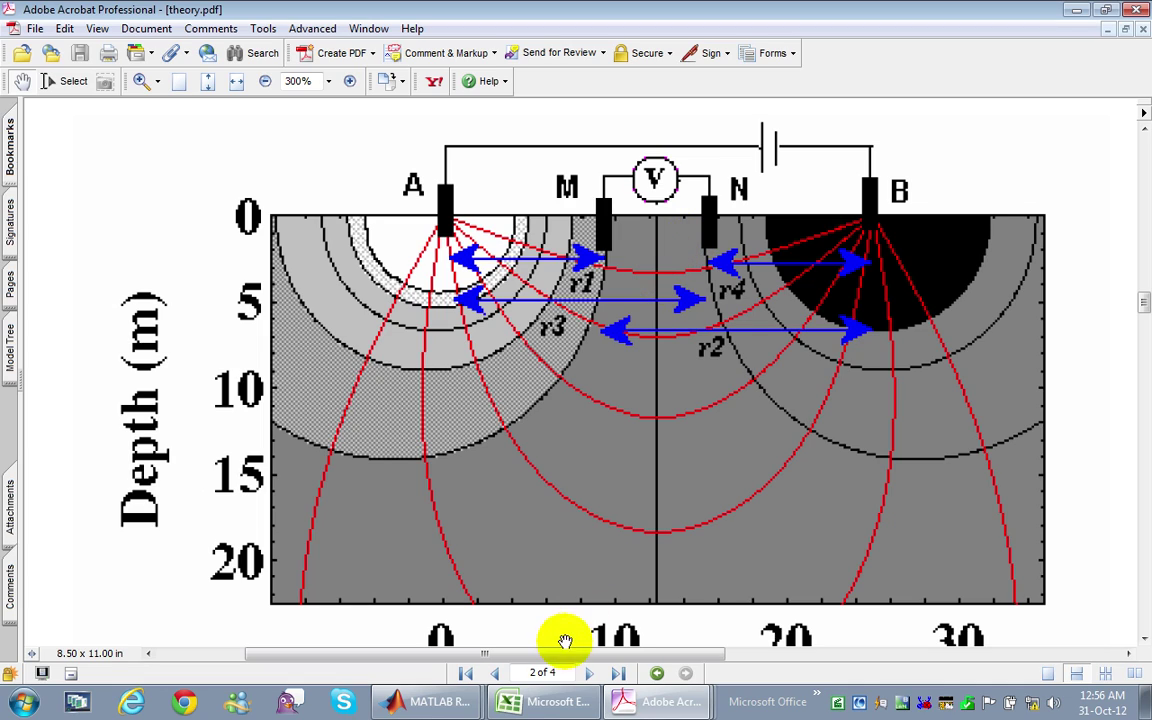
- Compare the electrode spacing diagram in theory.pdf with the distance column of the SoilResistivity workbook in Excel
left_click(549, 701)
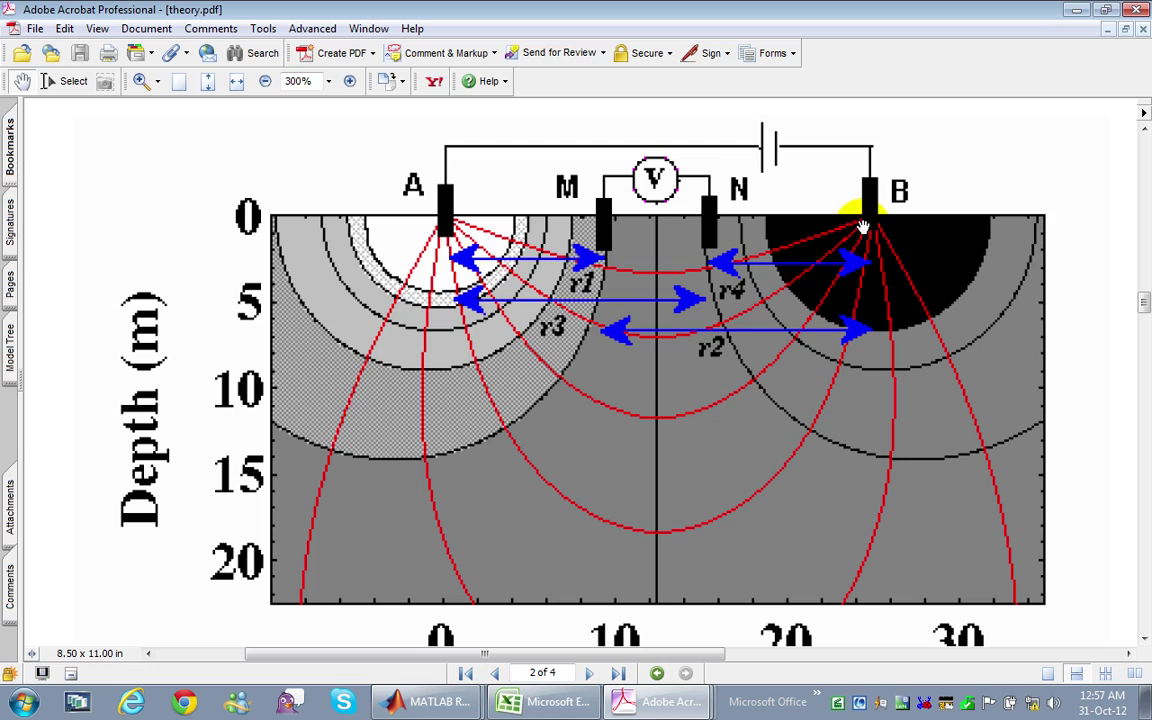
left_click(515, 699)
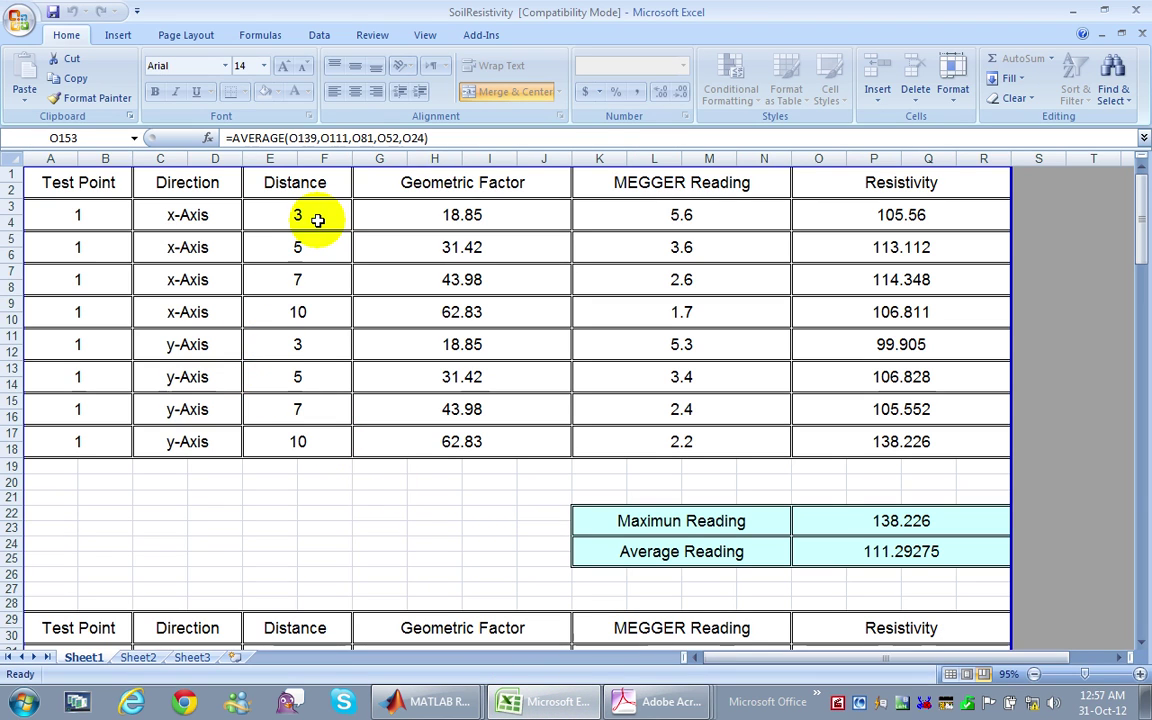
left_click(648, 699)
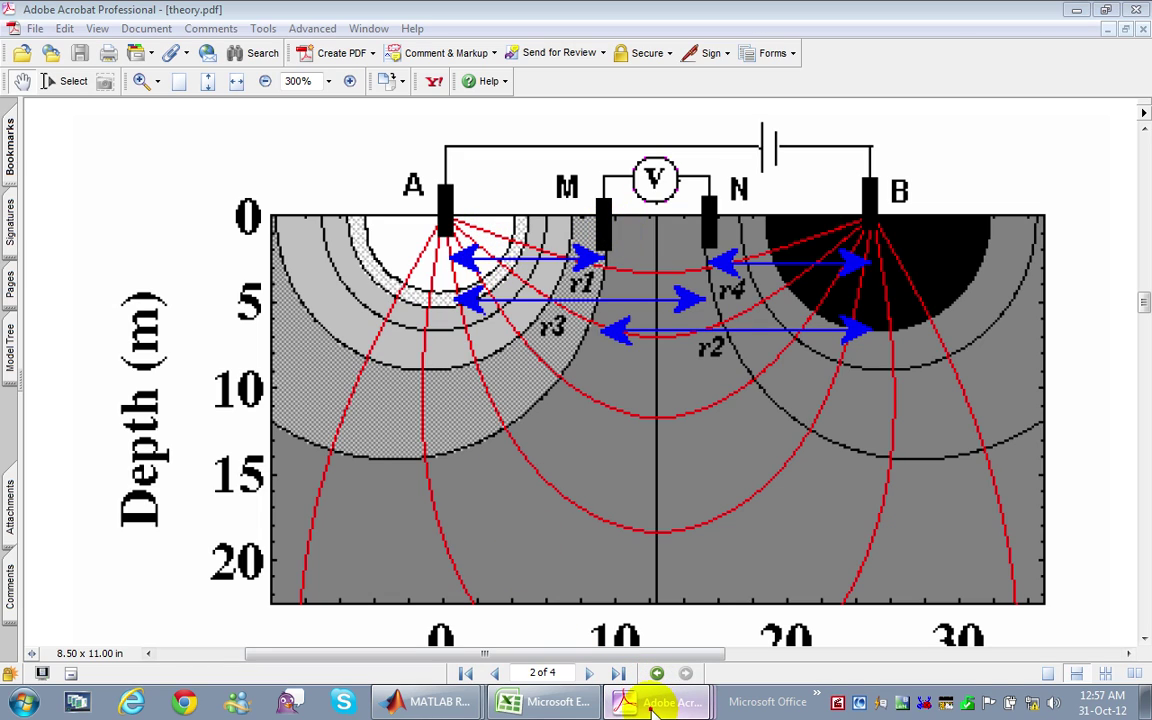
left_click(527, 700)
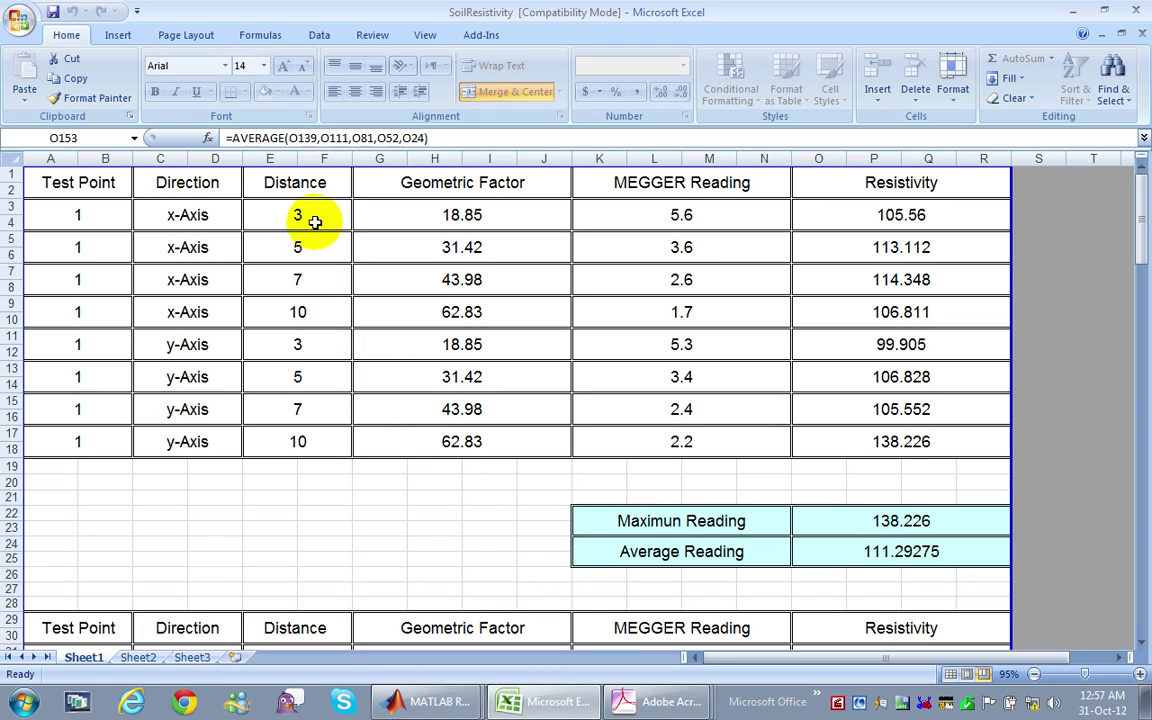
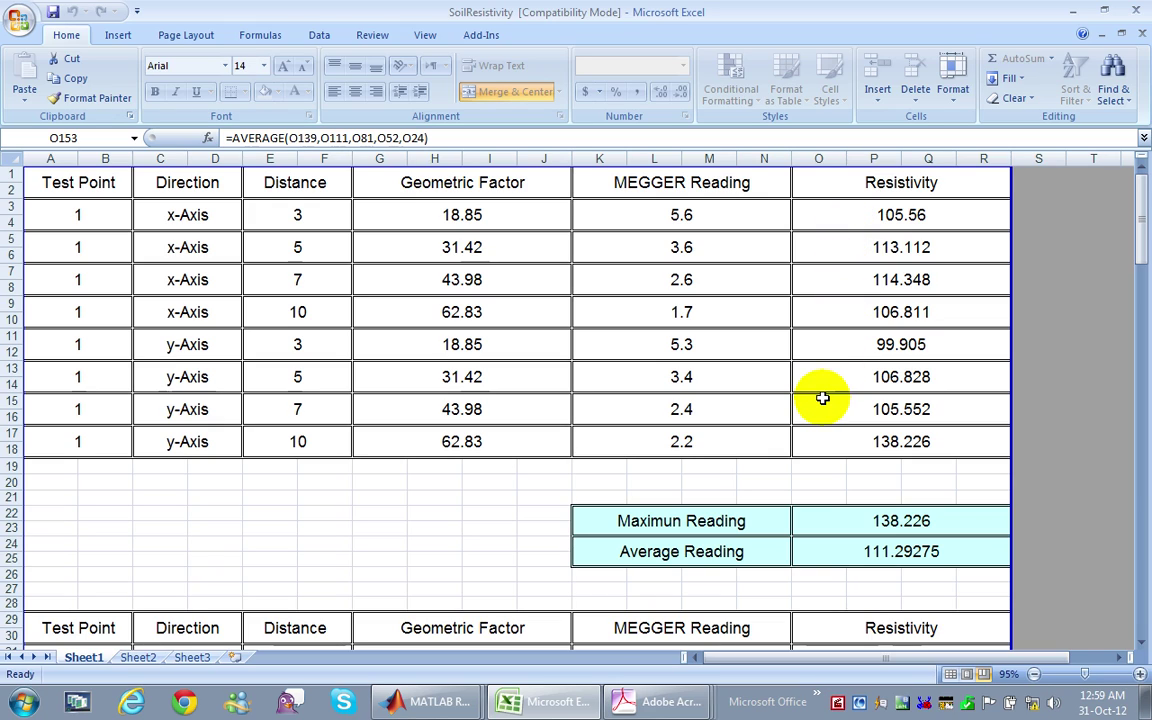
- Examine the resistivity tables for test points 1, 7 and 3 on Sheet1, including their maximum and average readings
scroll(820, 394, "down", 3)
scroll(823, 396, "down", 2)
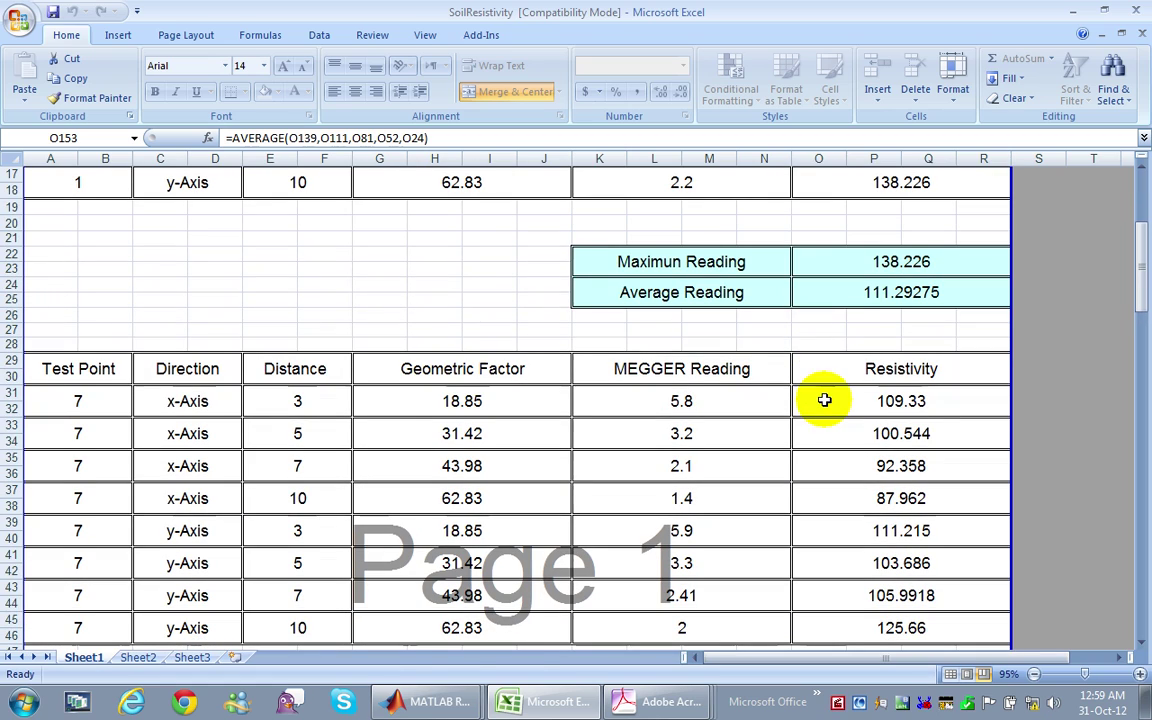
scroll(825, 400, "down", 1)
scroll(826, 402, "down", 7)
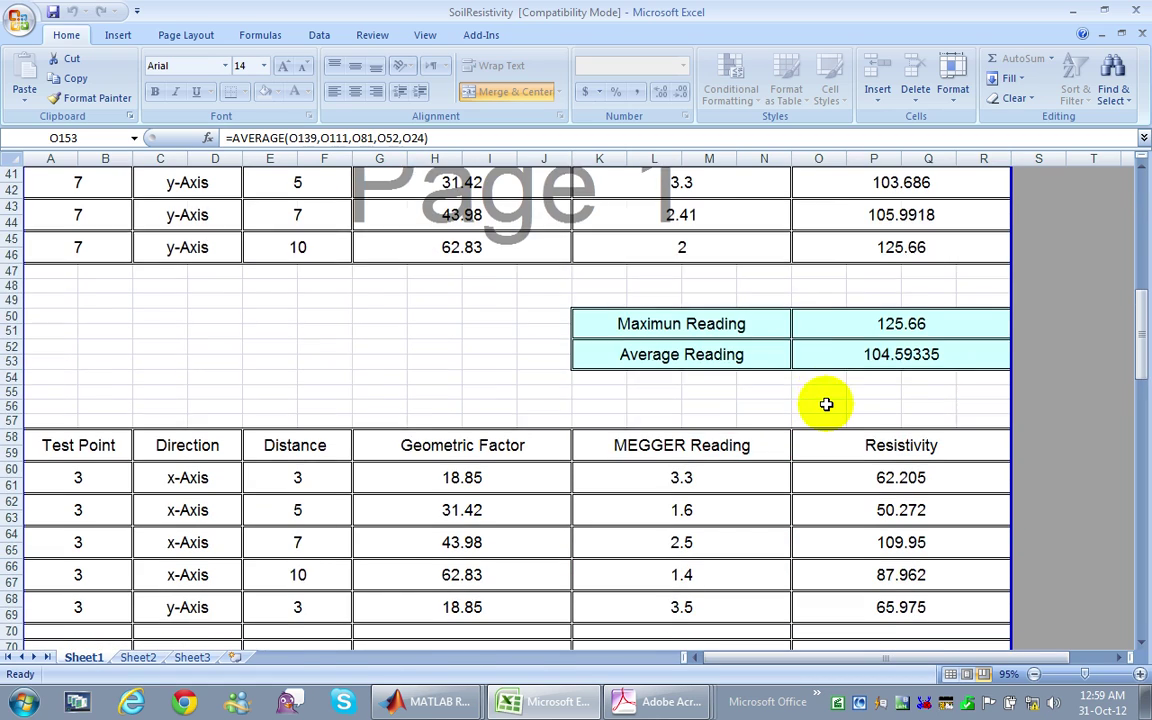
scroll(826, 404, "down", 2)
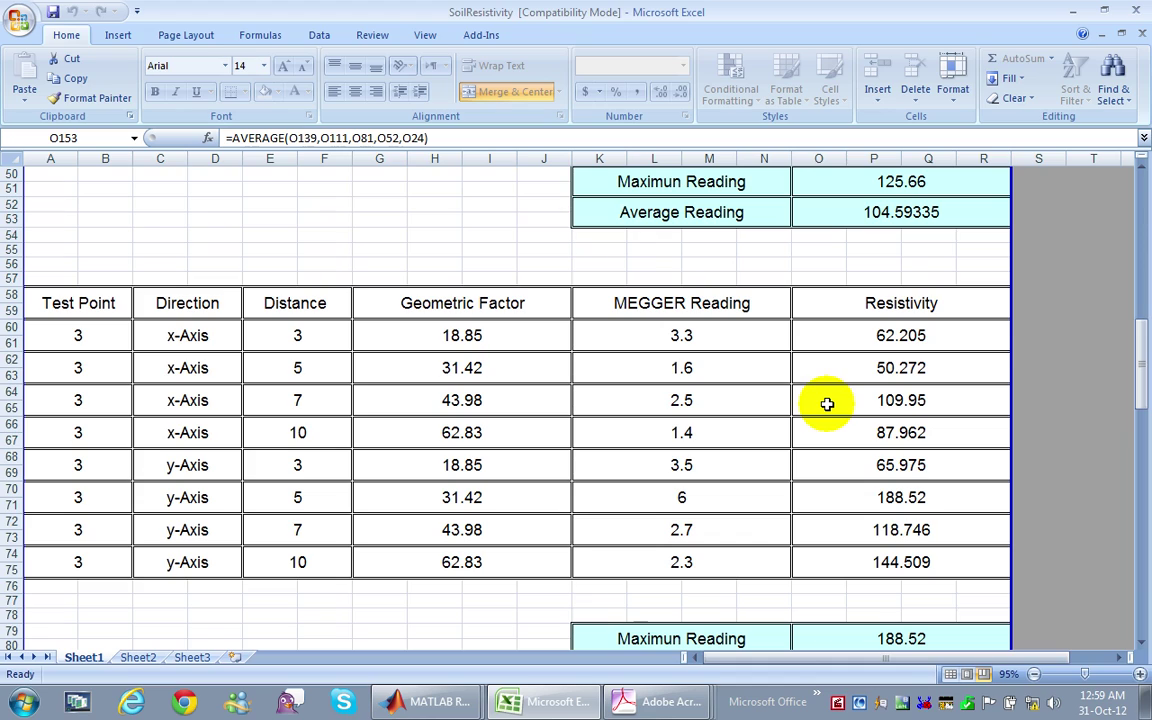
scroll(837, 406, "down", 1)
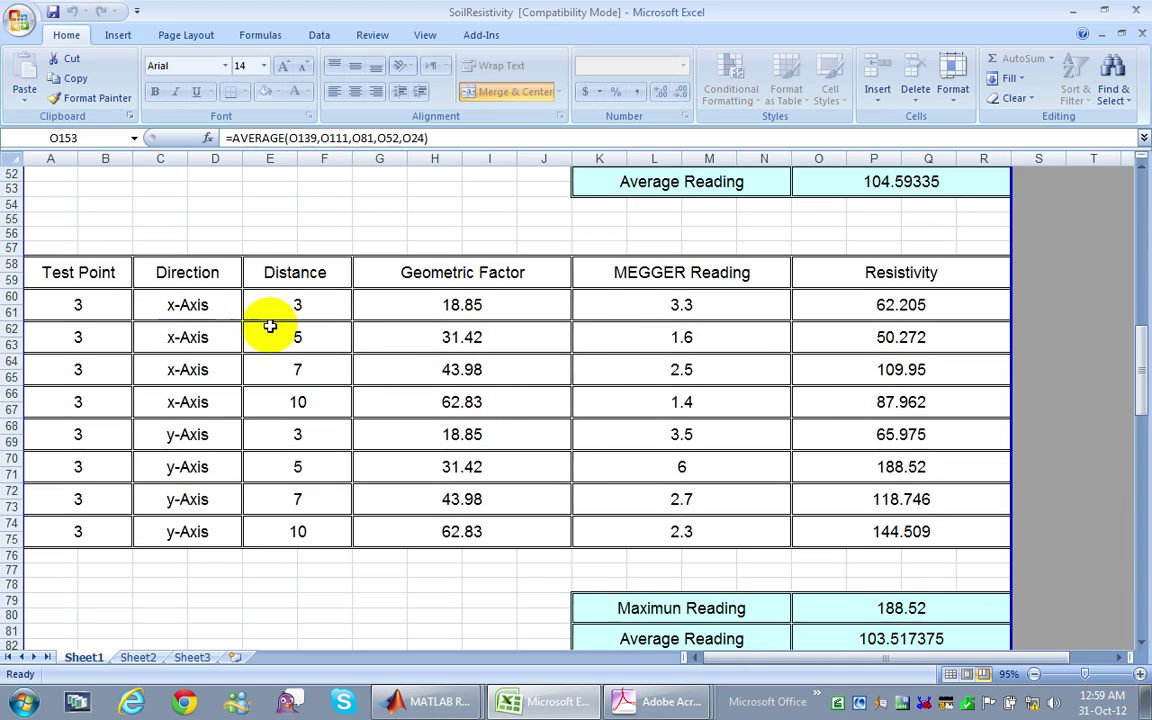
scroll(270, 328, "down", 4)
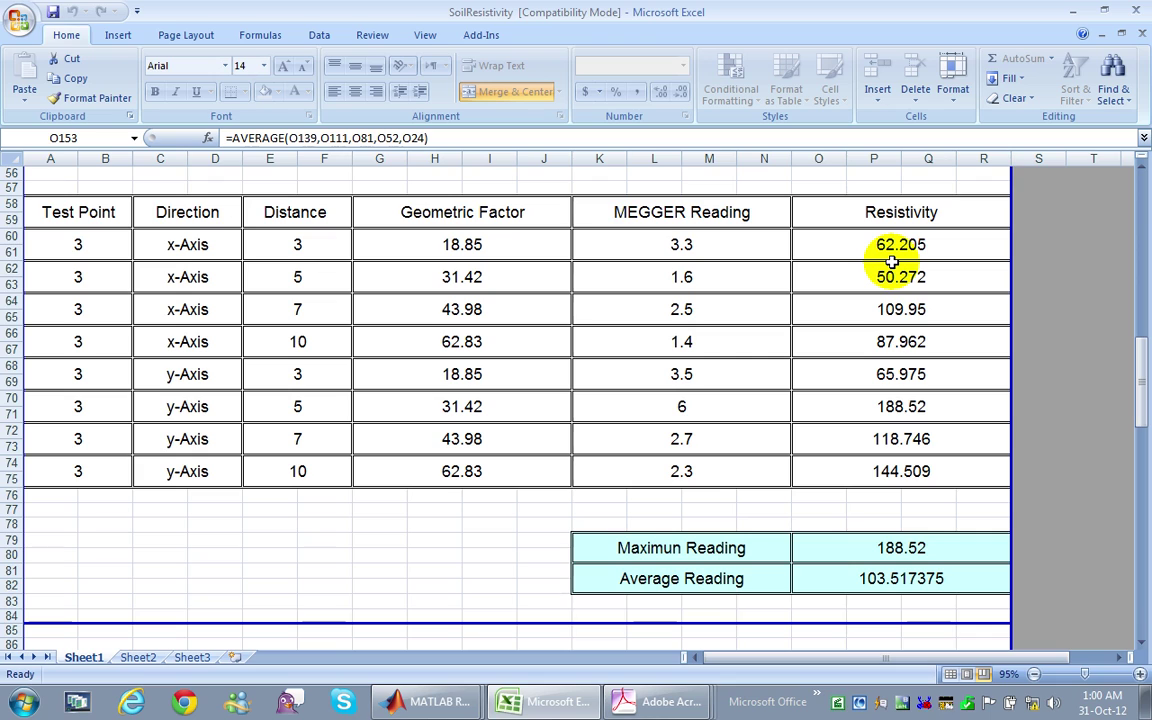
scroll(866, 365, "up", 9)
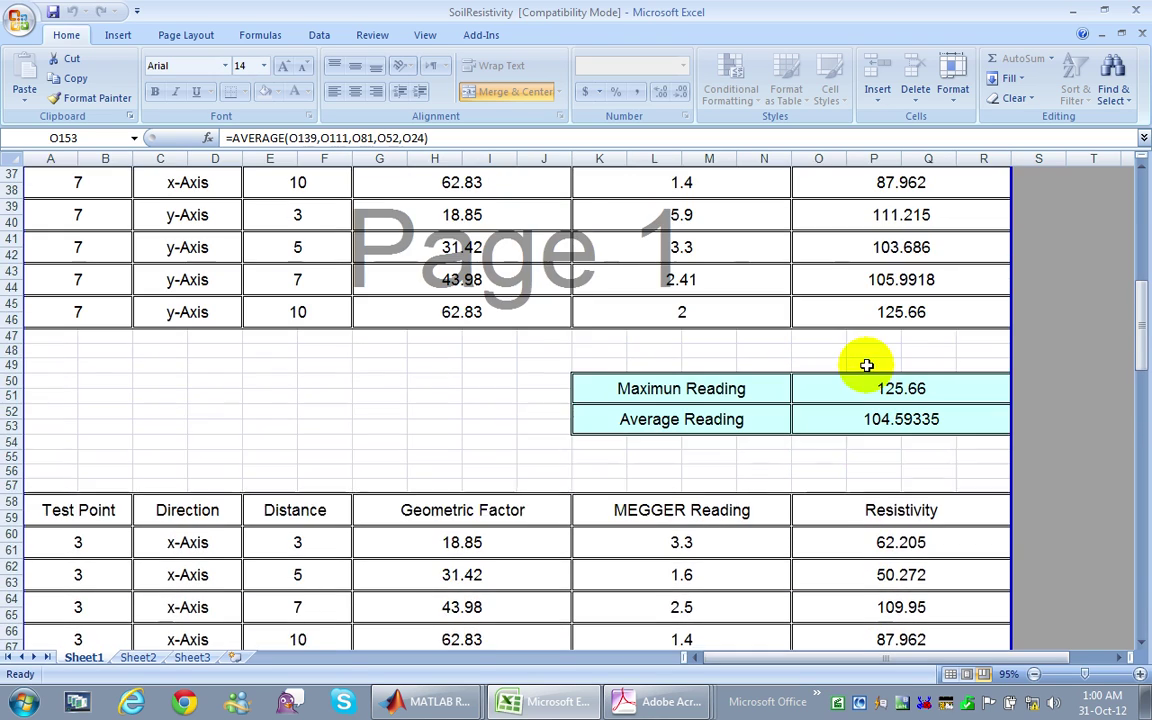
scroll(866, 365, "up", 10)
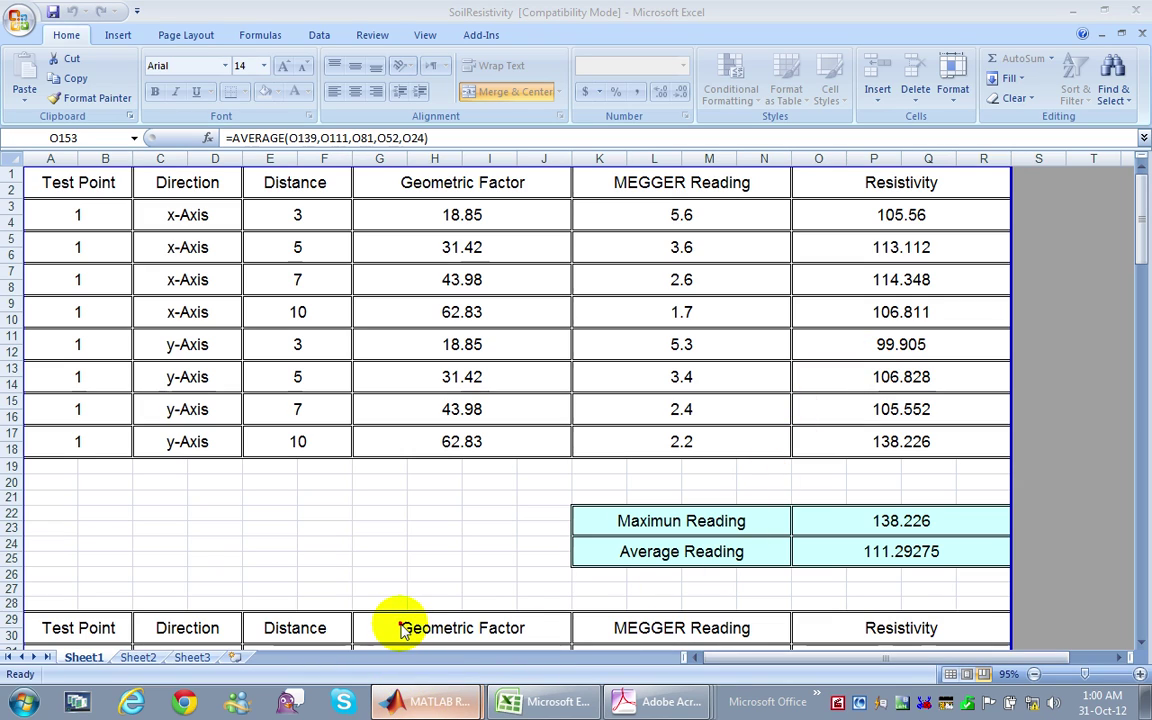
- Switch to MATLAB and move the grounding_design window clear of the main toolbar
left_click(415, 697)
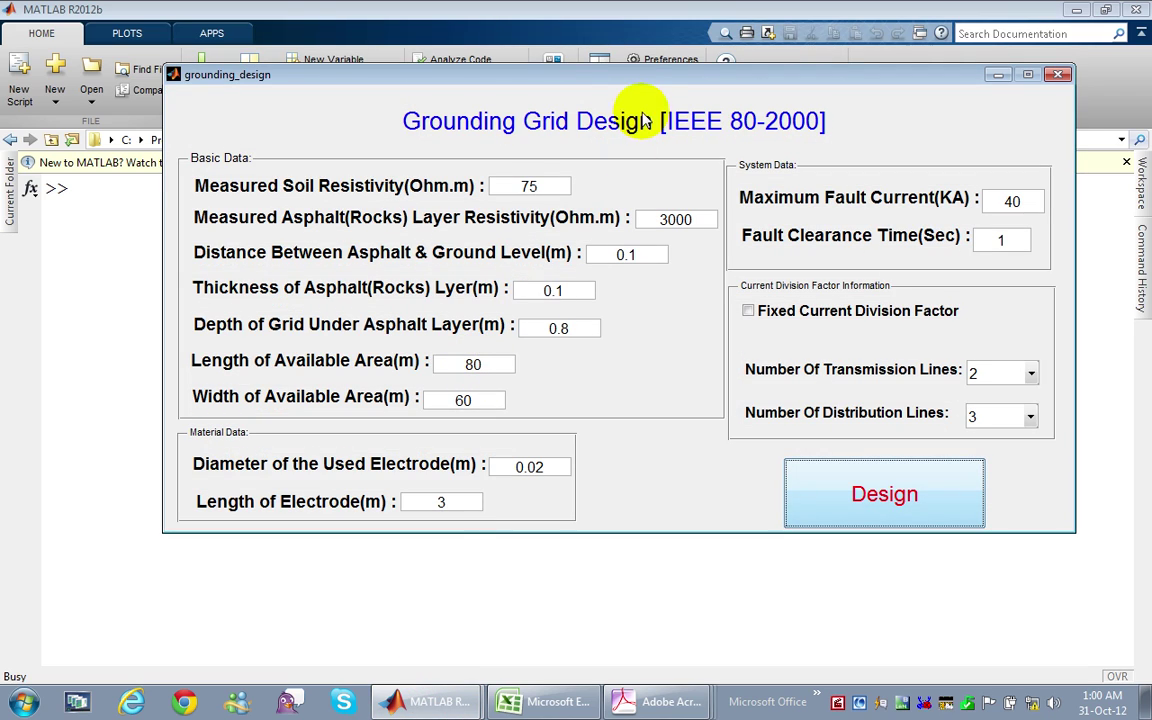
left_click_drag(632, 78, 623, 124)
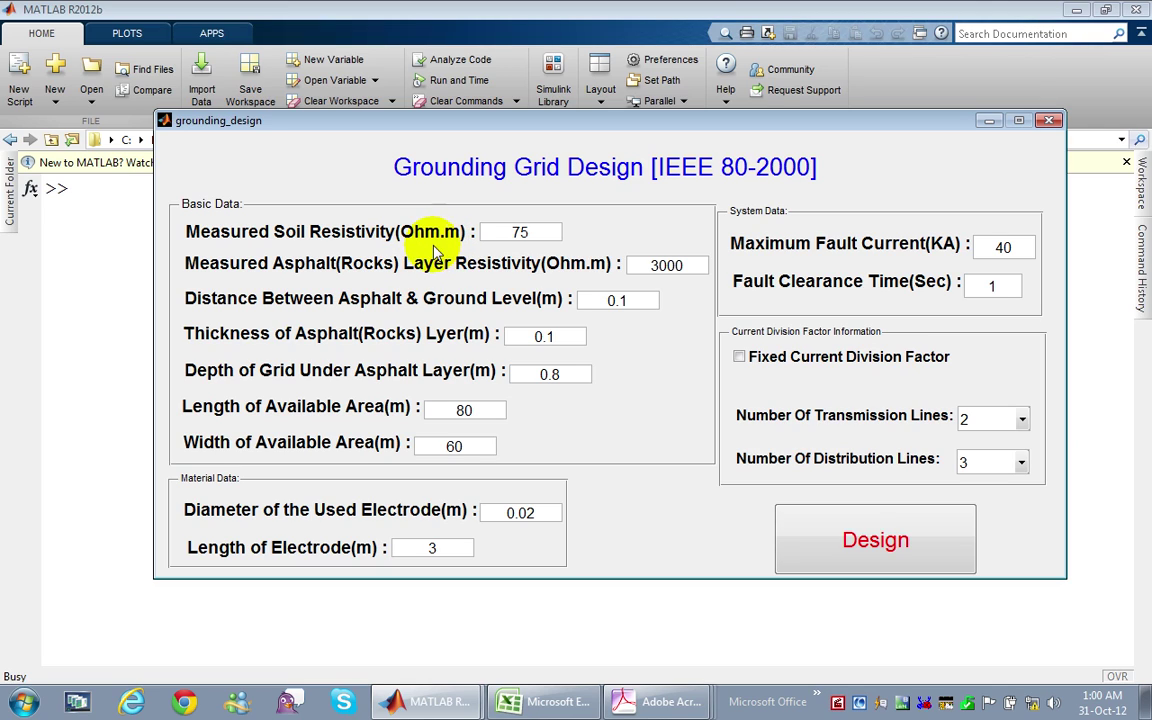
- Switch to the SoilResistivity workbook in Excel and recheck the resistivity readings and averages of the test points
left_click(548, 701)
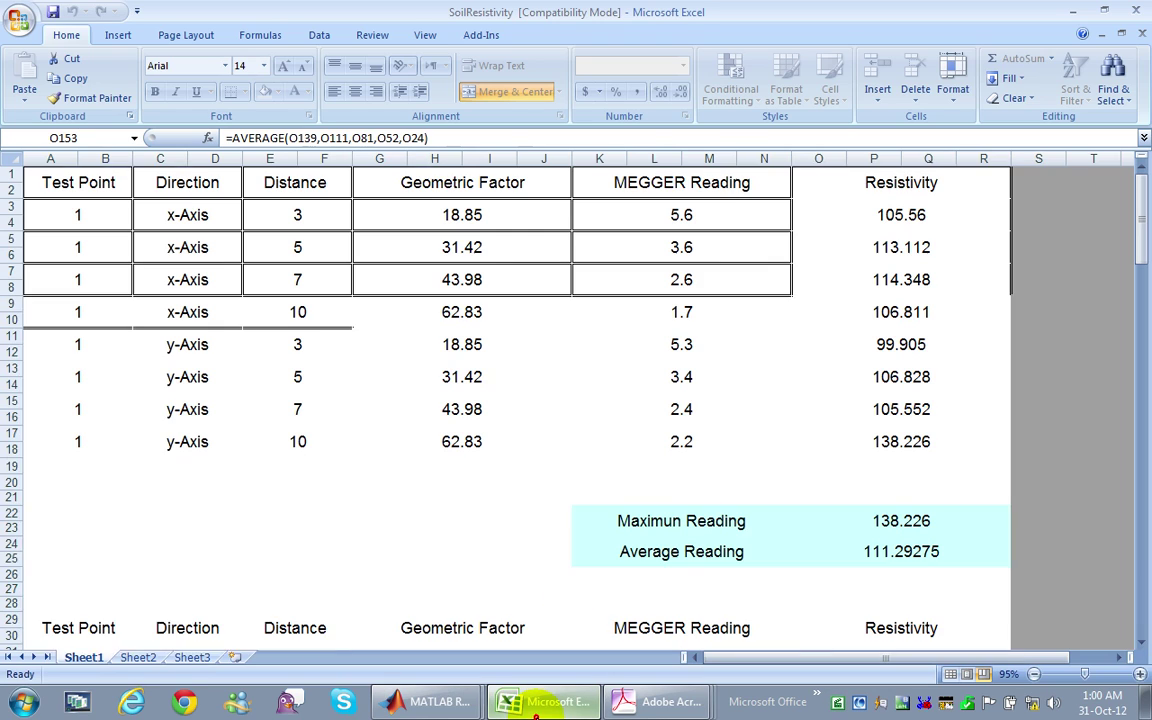
scroll(869, 406, "down", 7)
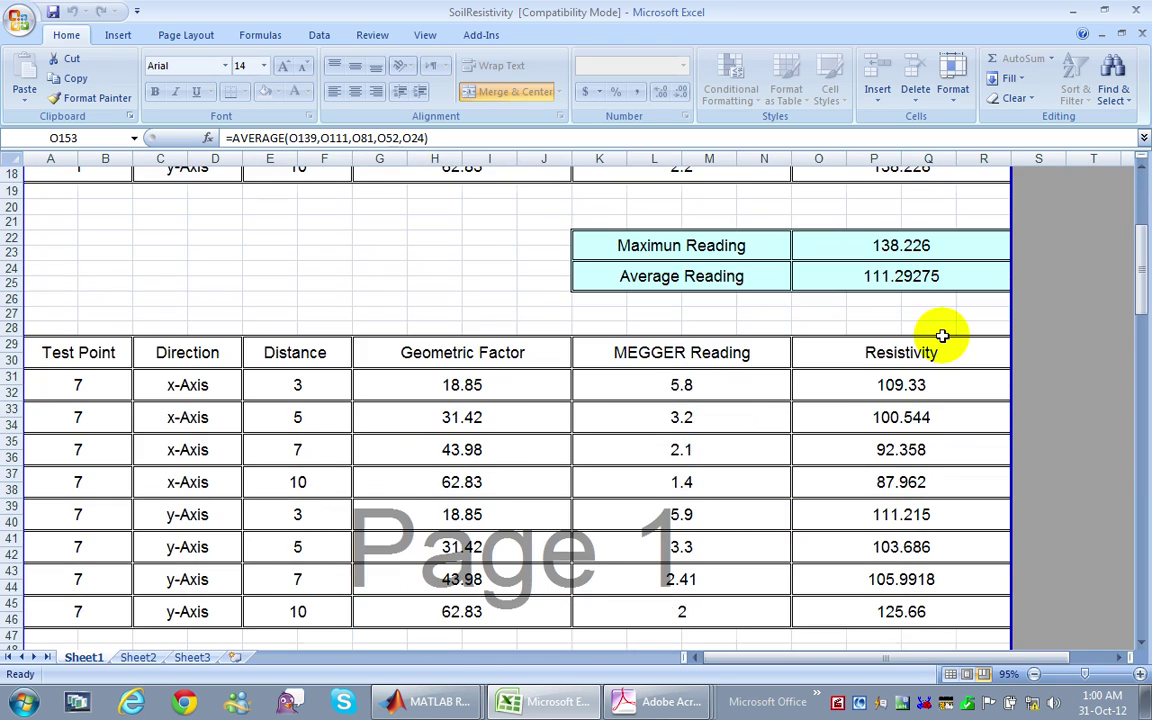
scroll(941, 338, "down", 4)
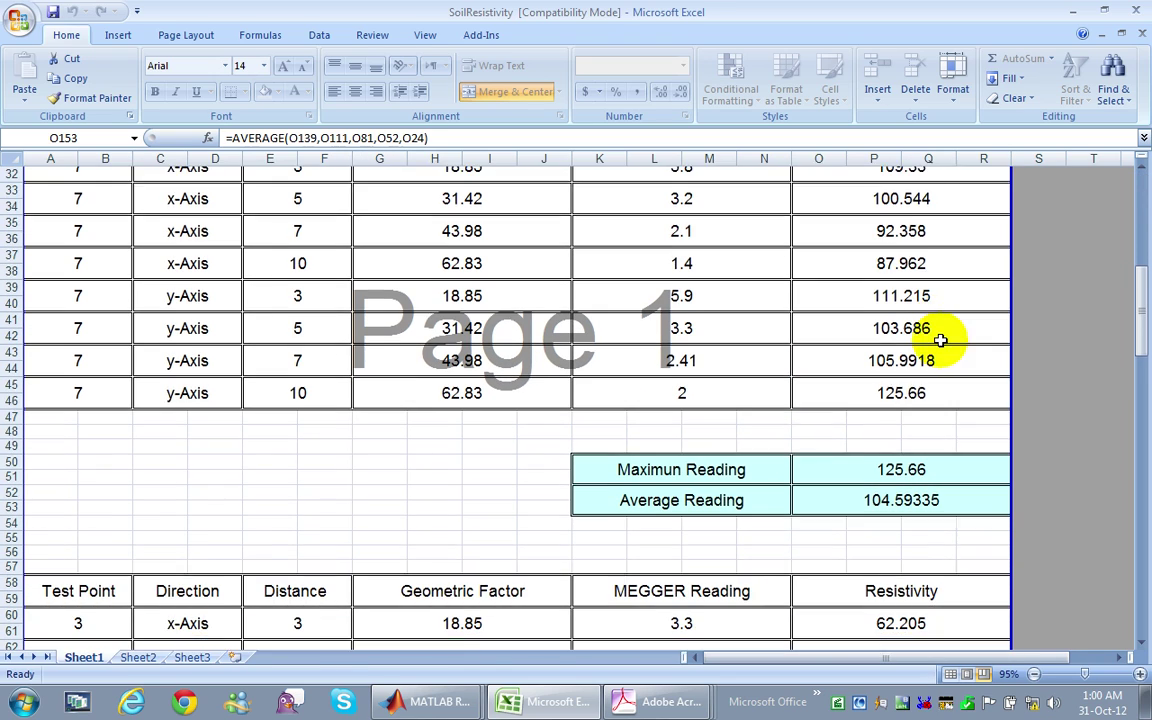
scroll(941, 340, "down", 7)
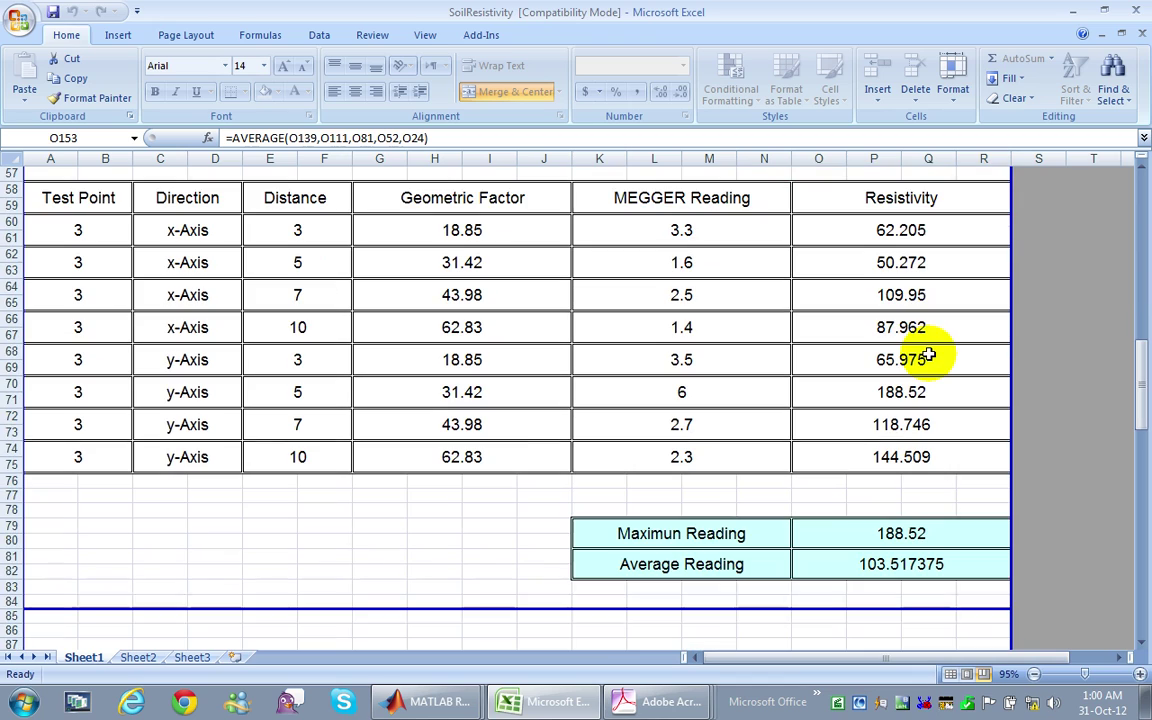
scroll(905, 527, "up", 10)
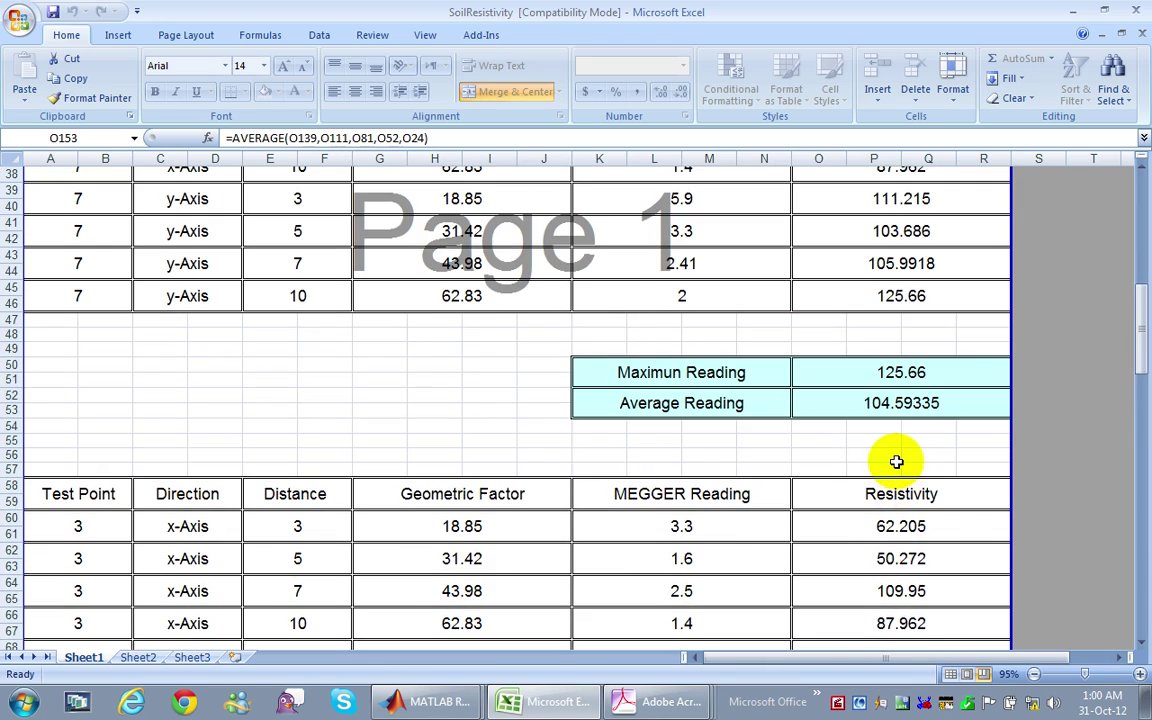
- Return to the grounding_design form in MATLAB and review the soil resistivity, asphalt layer resistivity, distance to ground level and layer thickness inputs
left_click(430, 700)
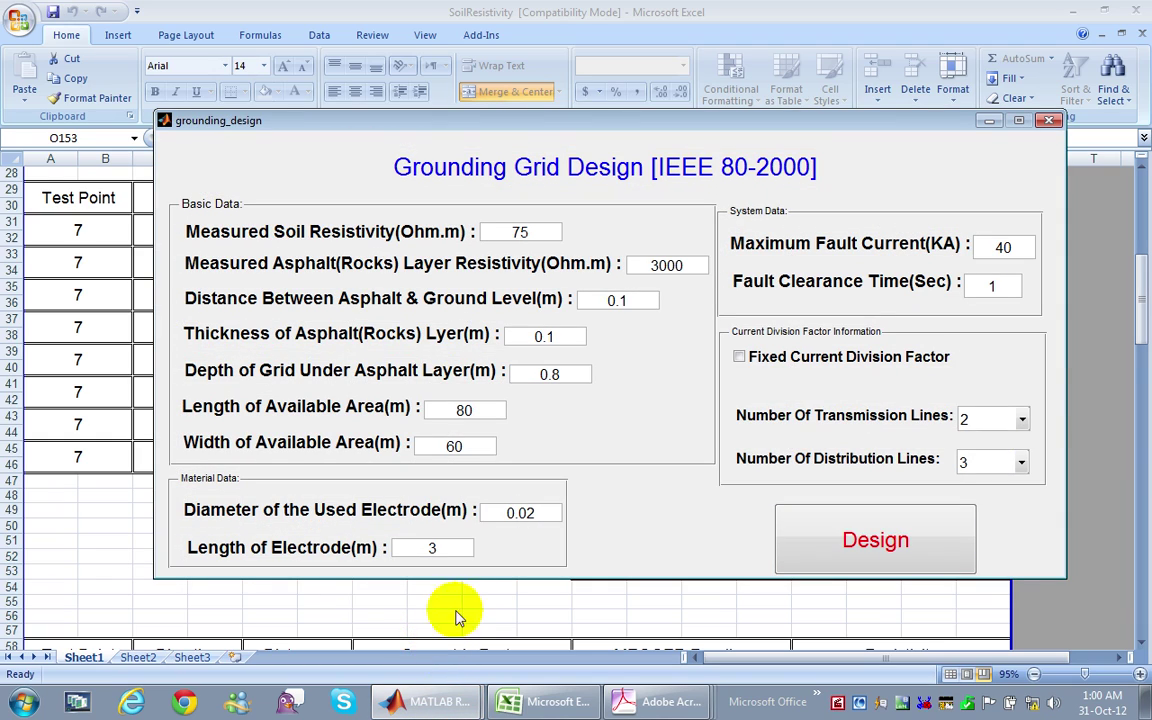
left_click(1072, 11)
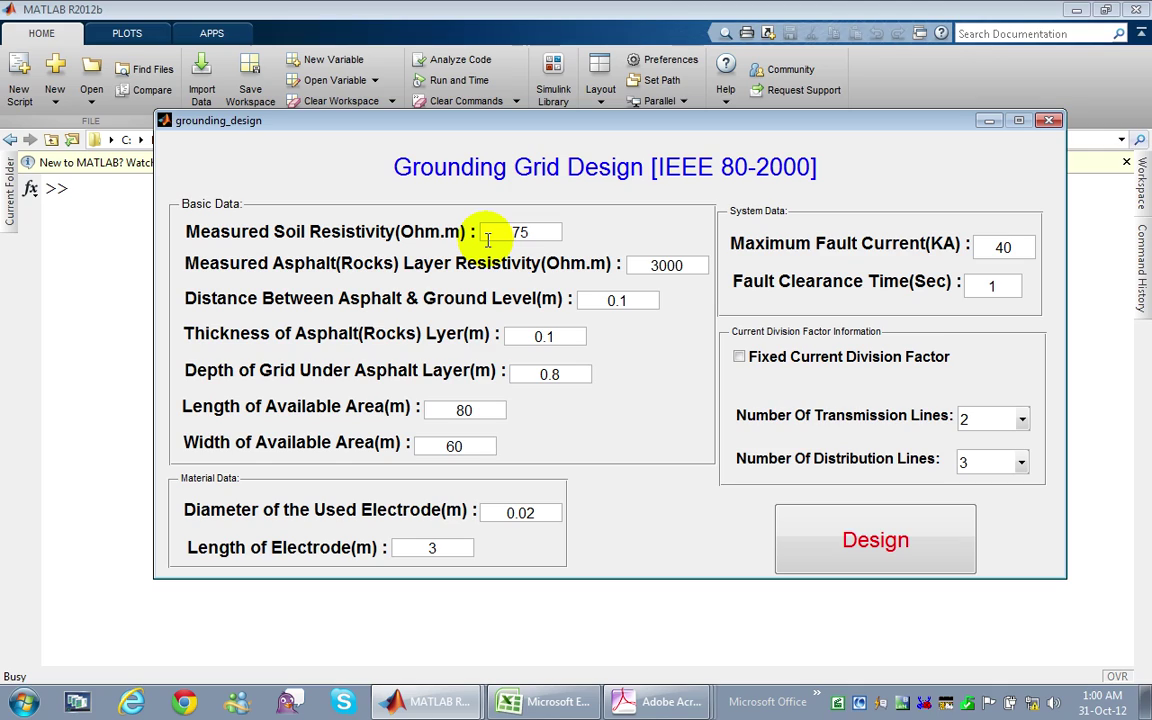
left_click(550, 233)
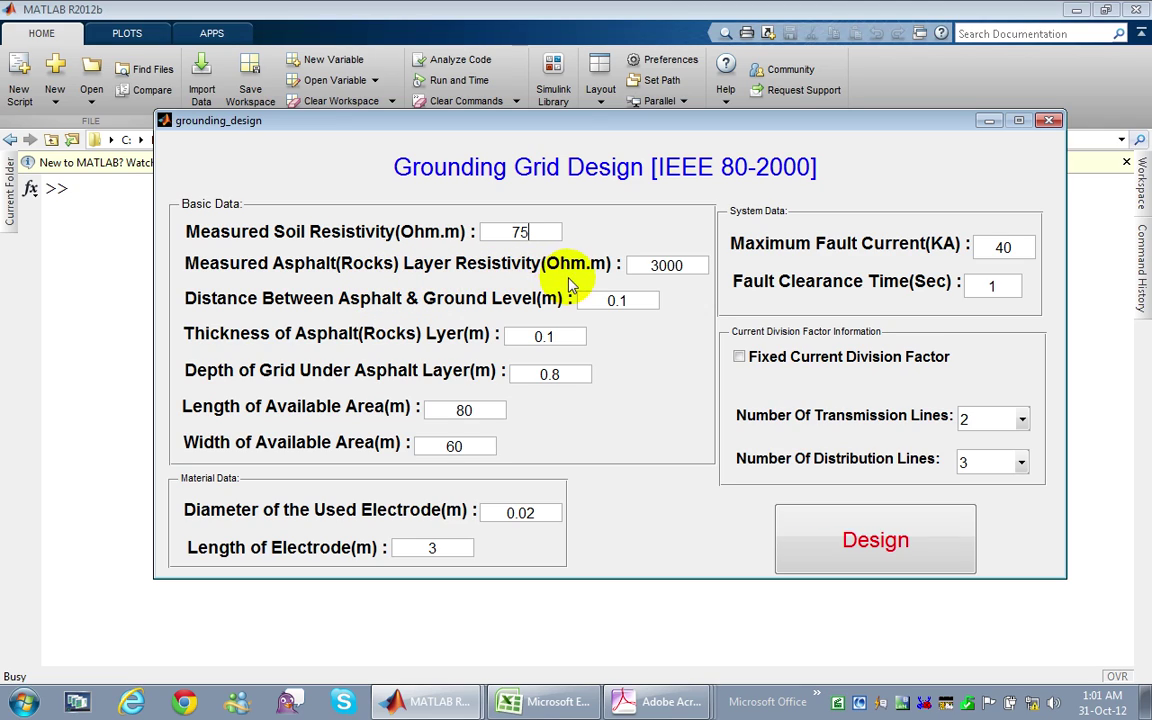
double_click(698, 265)
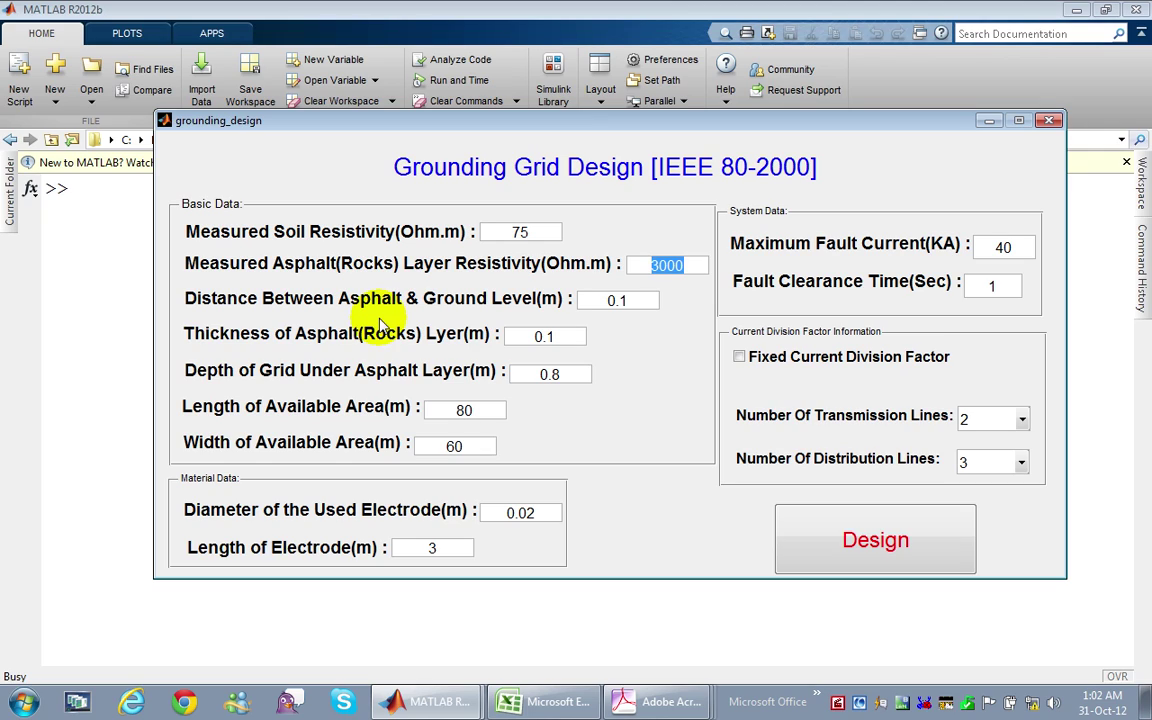
left_click_drag(636, 302, 604, 302)
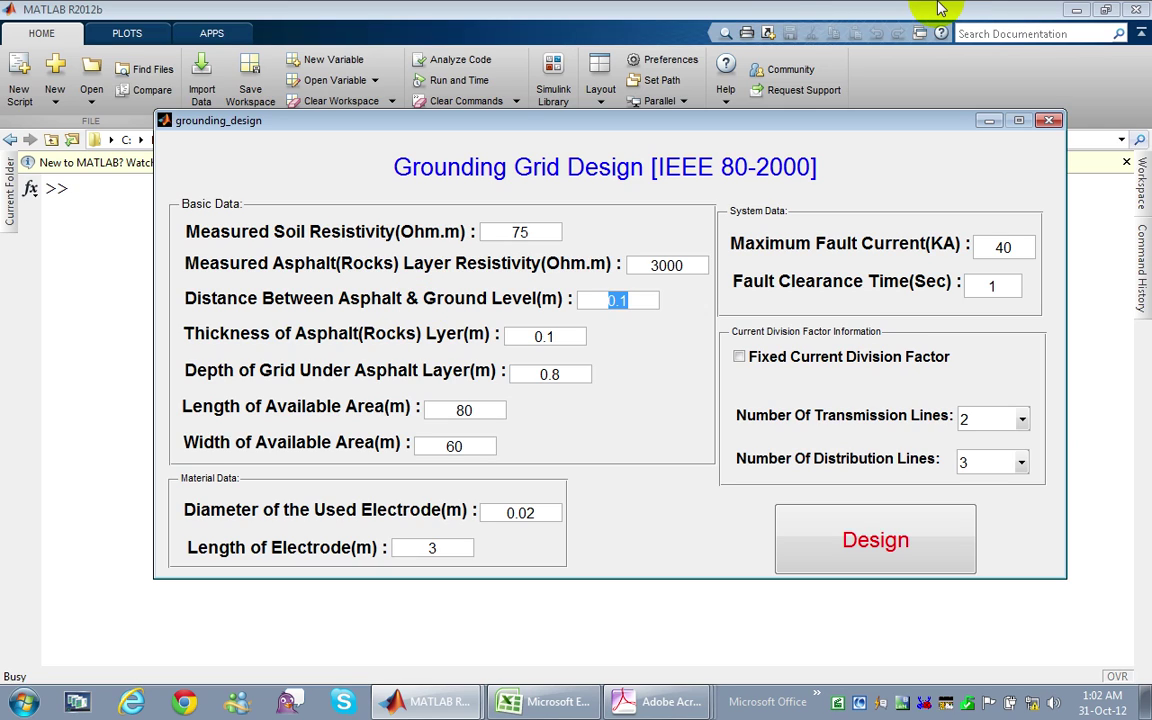
left_click_drag(722, 127, 727, 106)
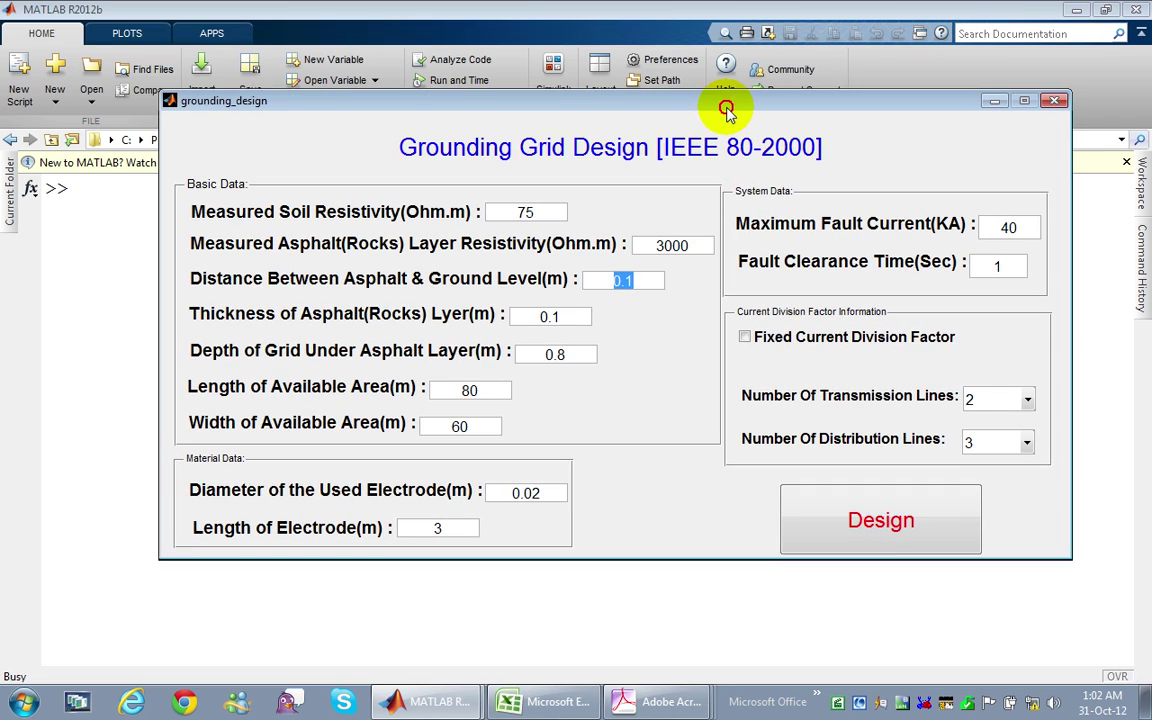
left_click(622, 312)
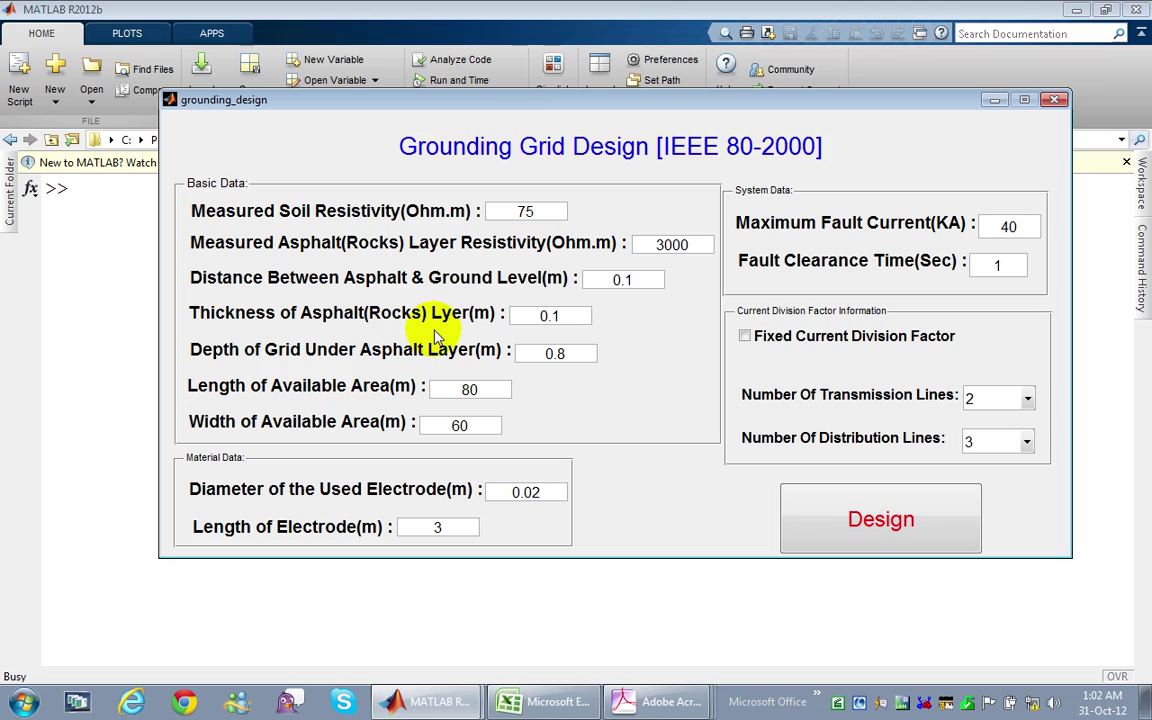
left_click_drag(571, 316, 546, 315)
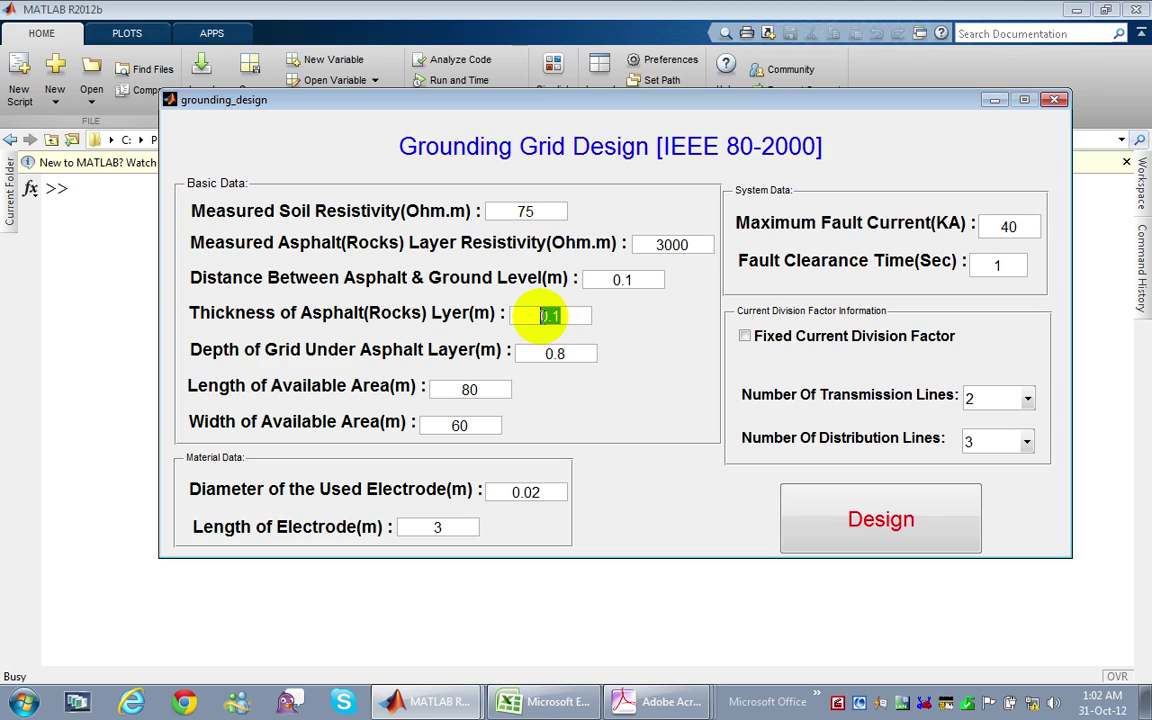
left_click(622, 337)
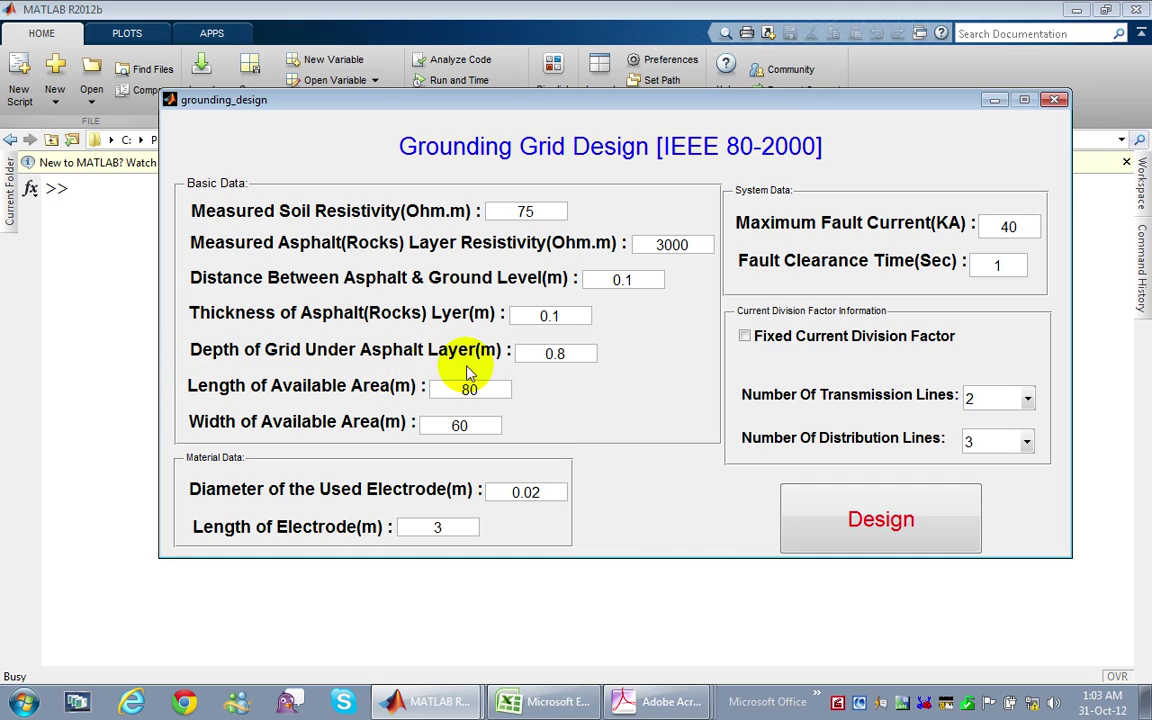
- Review the grid depth, length and width of the available area, and electrode diameter inputs
double_click(555, 353)
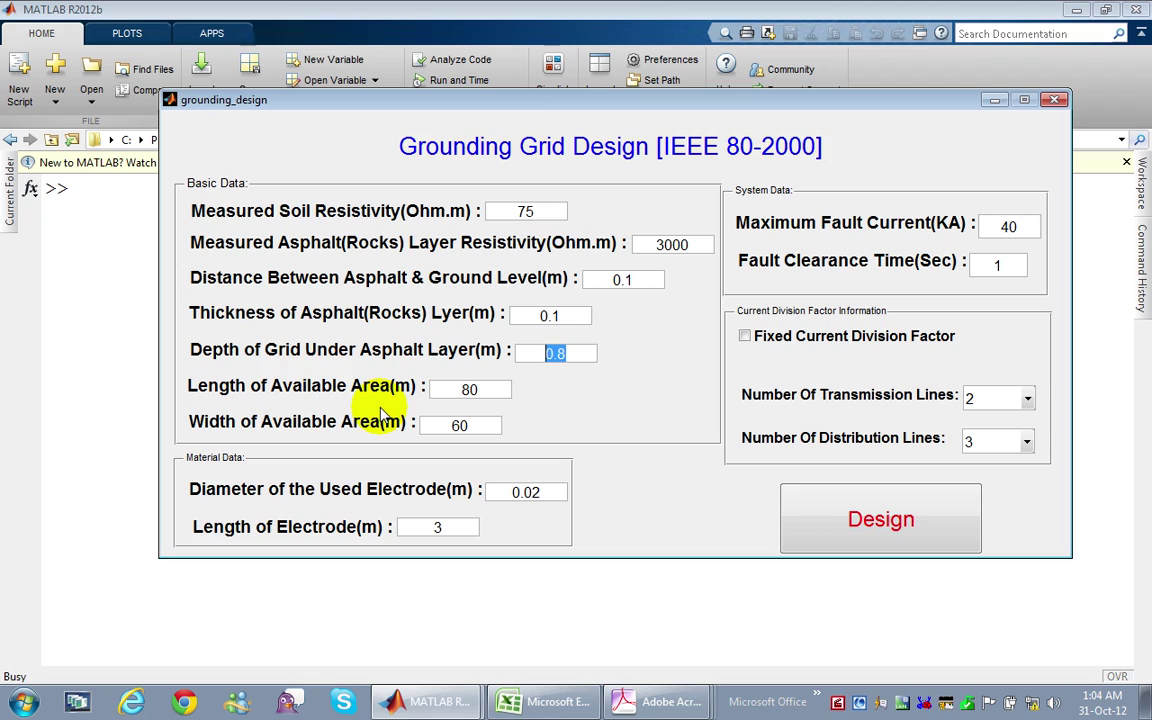
left_click(493, 385)
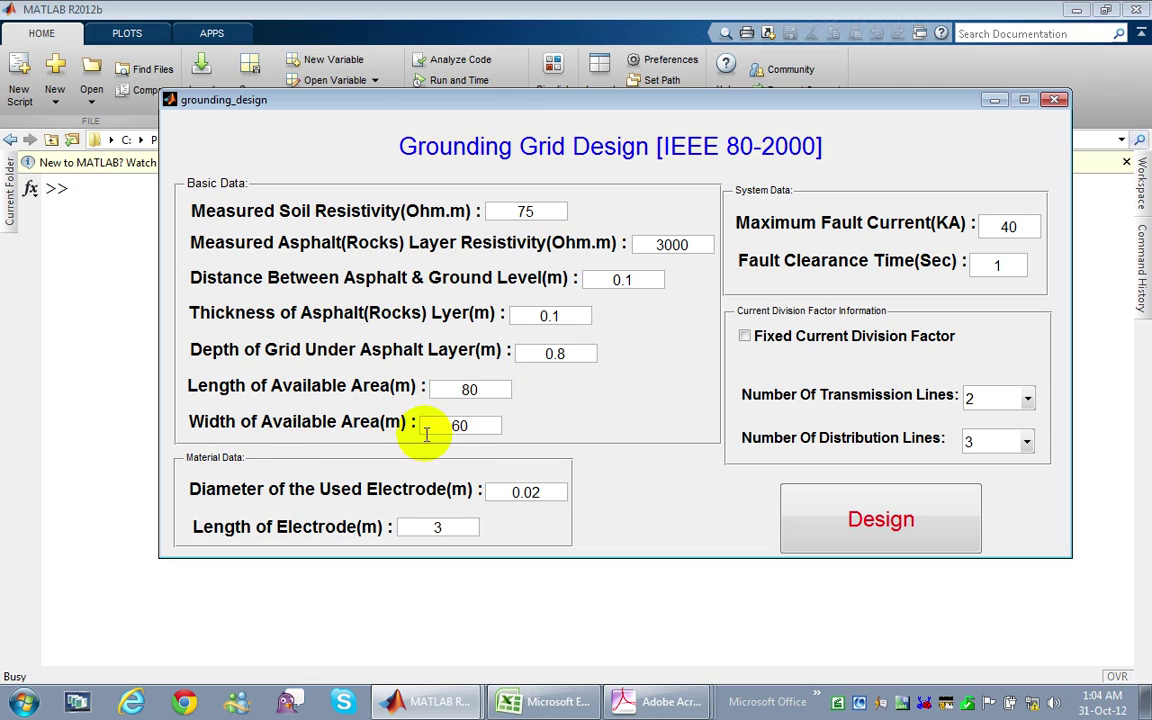
left_click(478, 428)
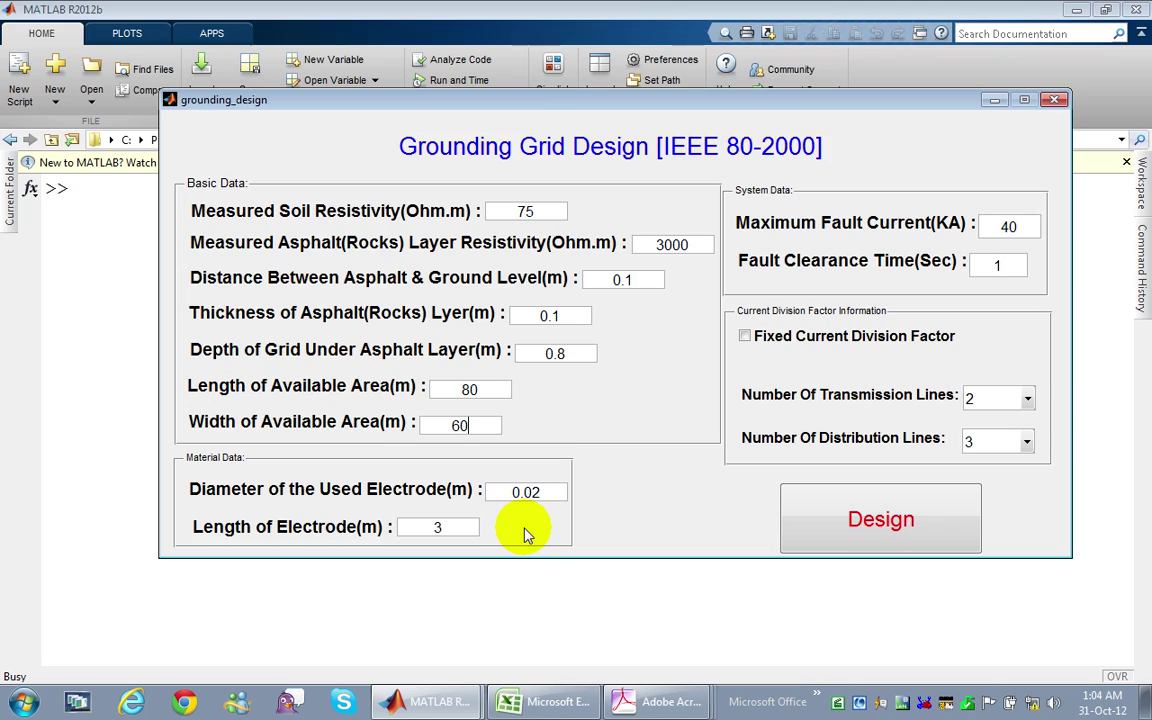
left_click_drag(541, 492, 514, 494)
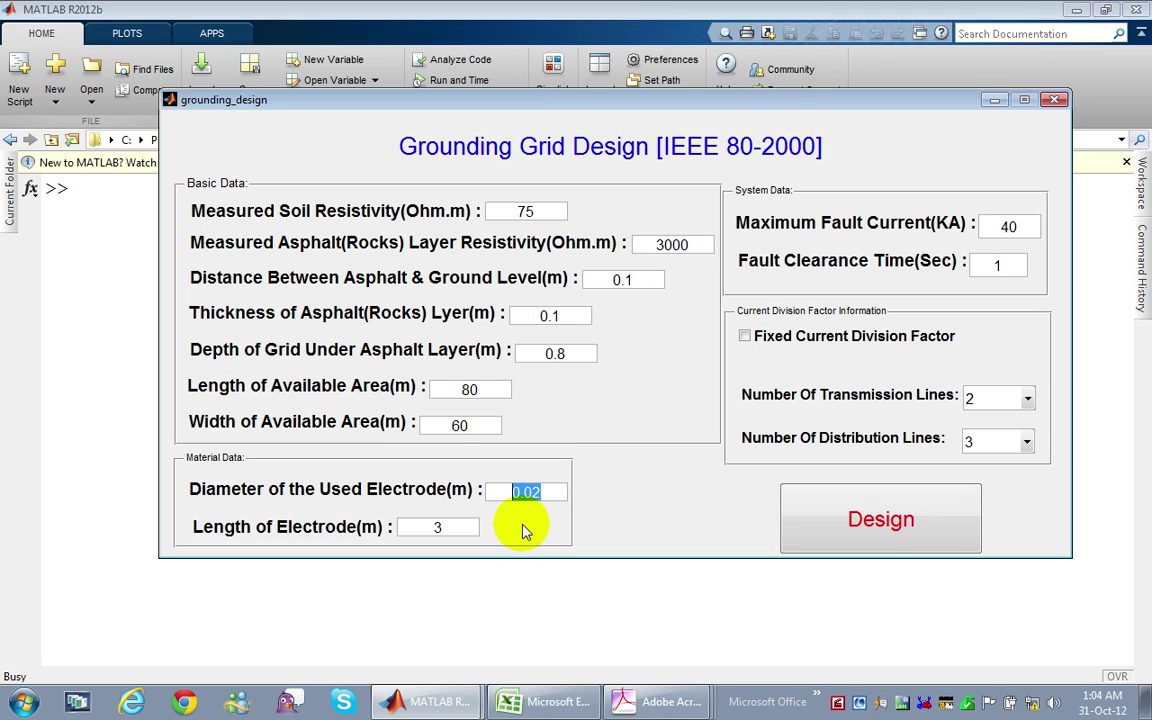
- Review the electrode length, maximum fault current and fault clearance time inputs
left_click(437, 526)
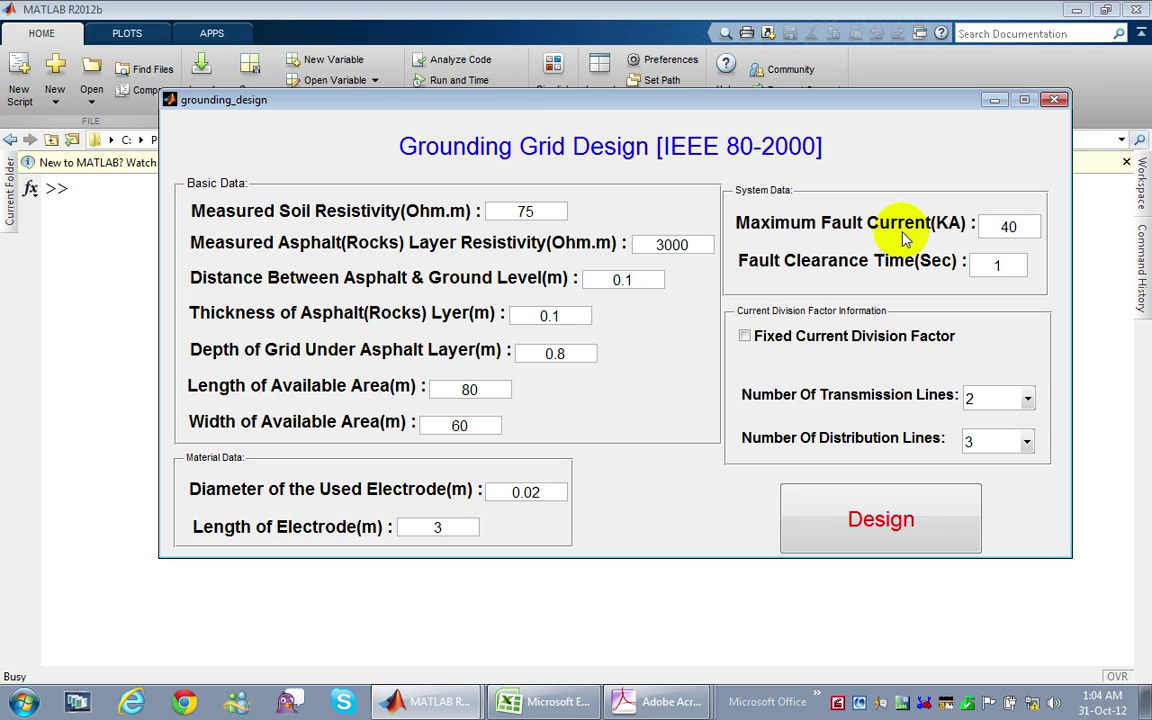
double_click(1005, 227)
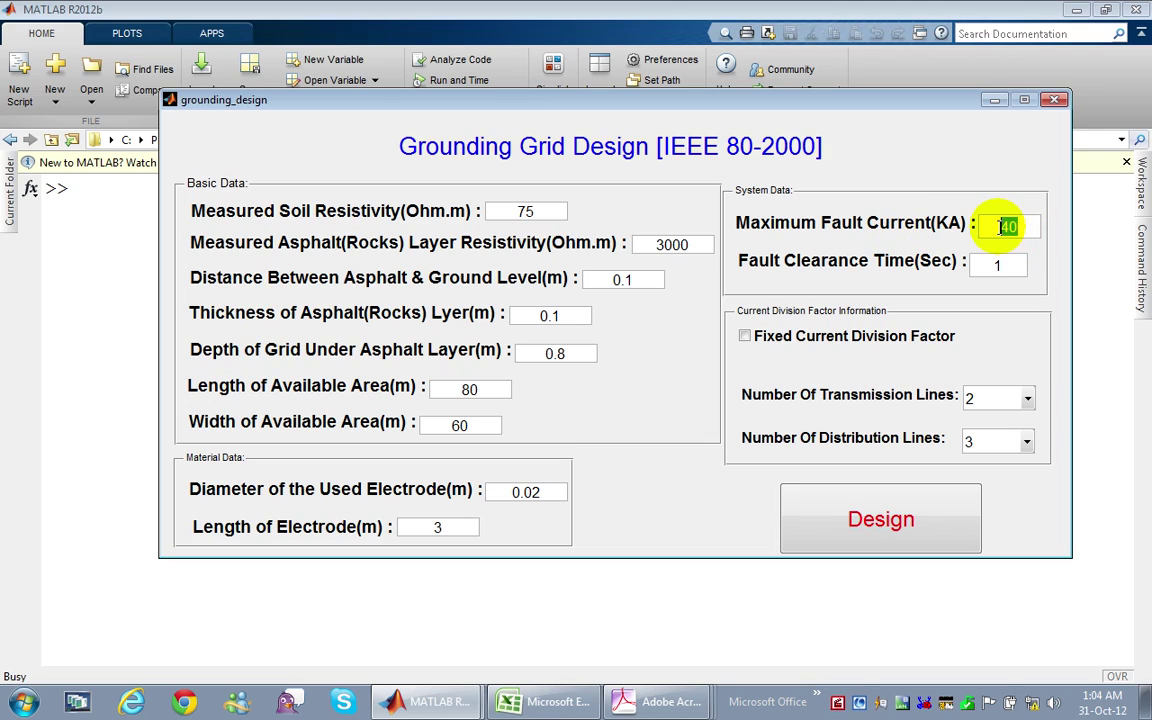
double_click(1012, 267)
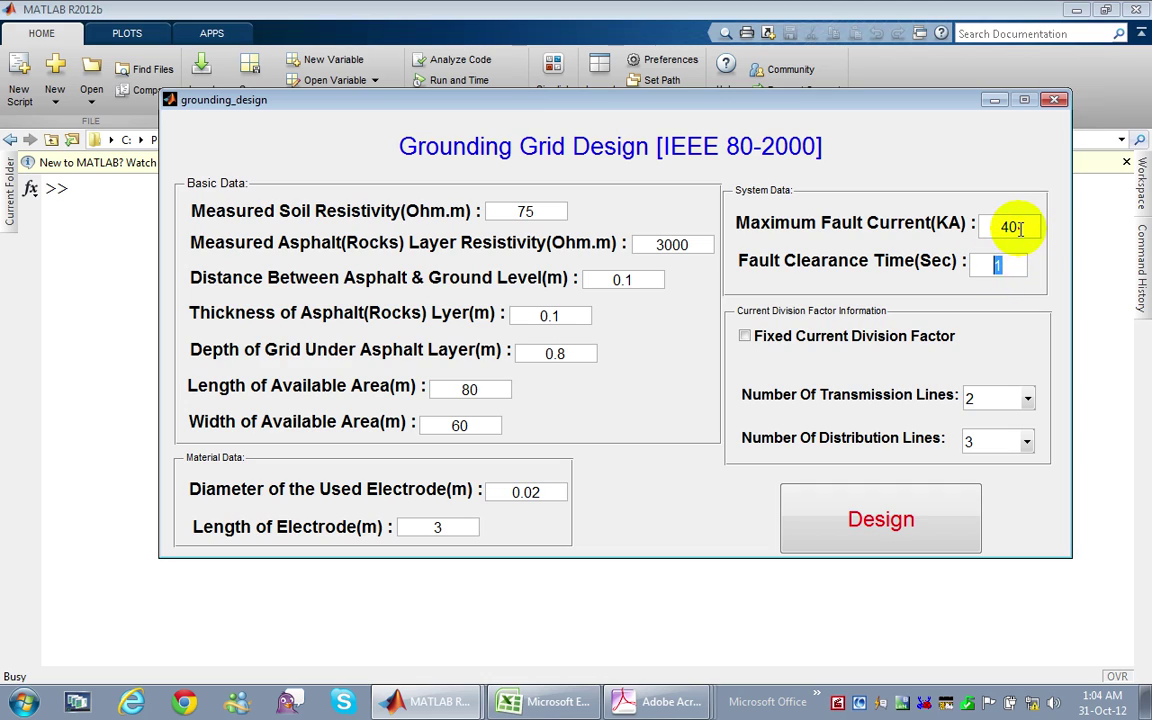
double_click(1012, 227)
double_click(998, 264)
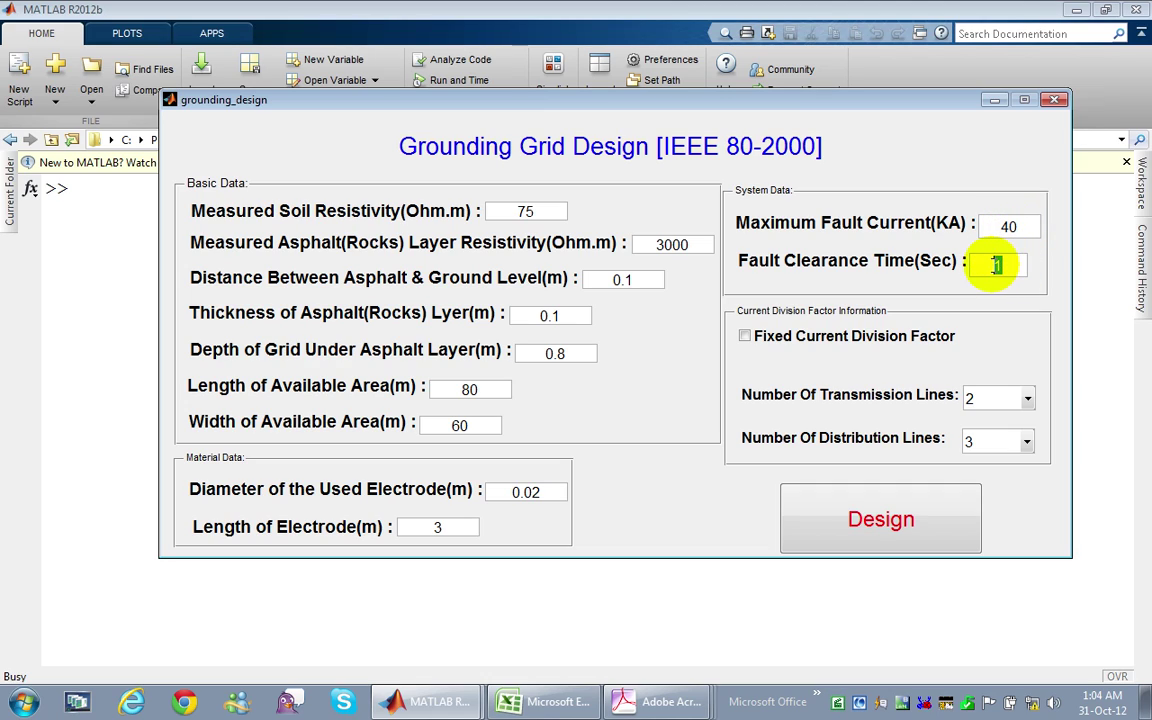
double_click(1008, 226)
left_click(998, 248)
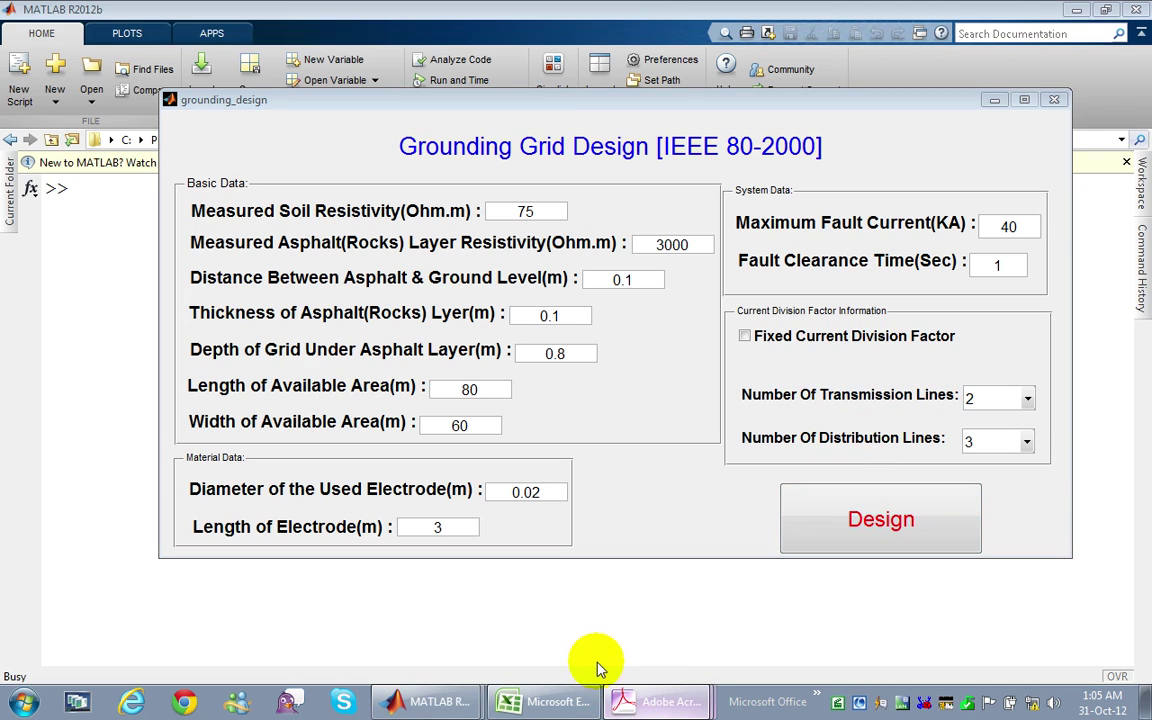
- Switch to the CA-065270.pdf single-line diagram in Acrobat and examine the 132 kV transmission lines and busbars at a larger zoom
key("alt+Tab")
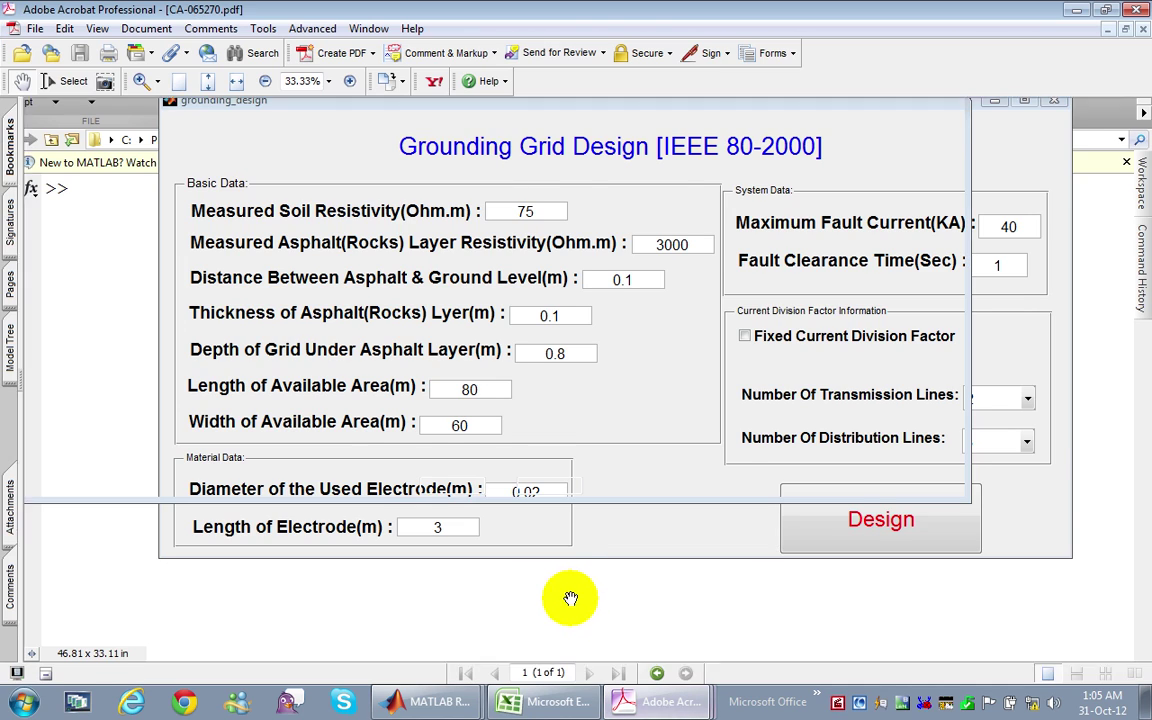
left_click(350, 82)
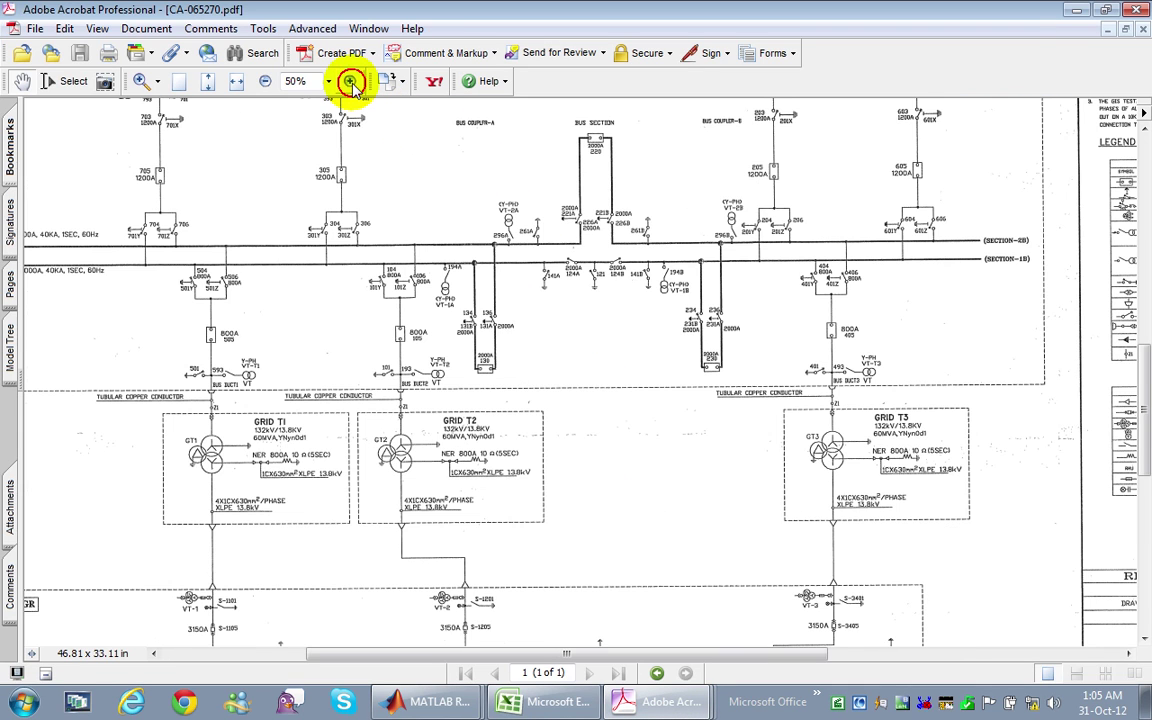
left_click_drag(463, 144, 496, 240)
mouse_move(515, 295)
left_mouse_down()
mouse_move(548, 252)
mouse_move(567, 288)
mouse_move(536, 293)
left_mouse_up()
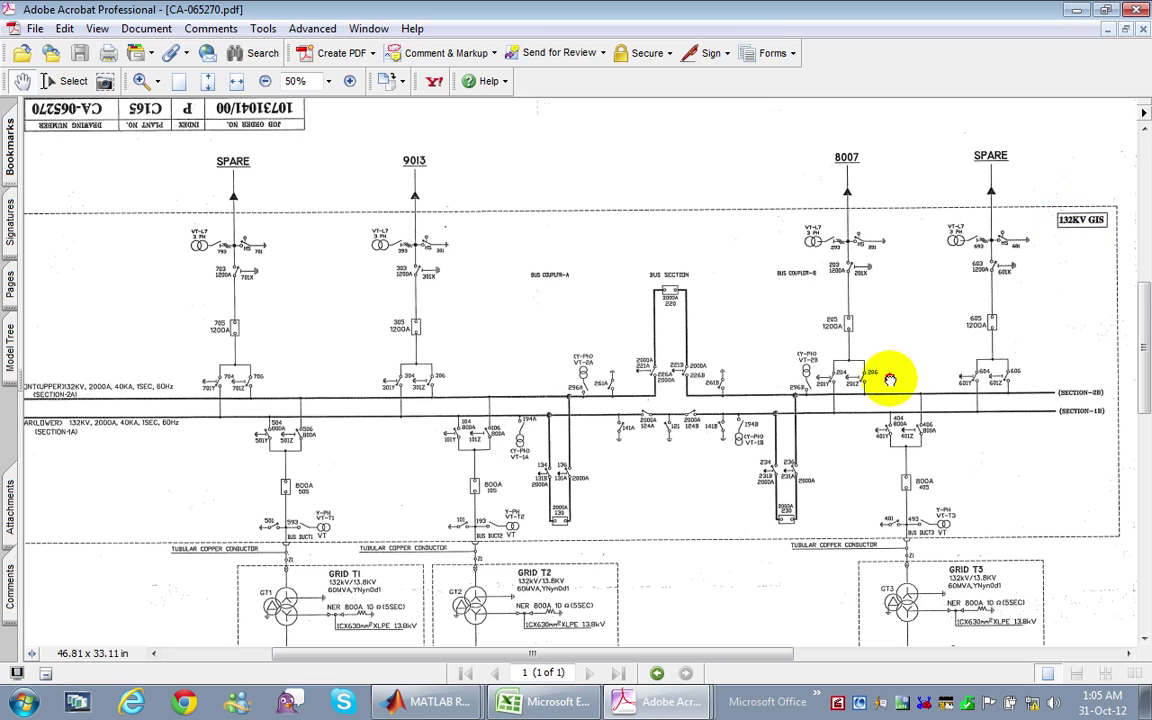
left_click_drag(887, 378, 887, 237)
left_click_drag(617, 411, 617, 560)
left_click_drag(563, 309, 558, 328)
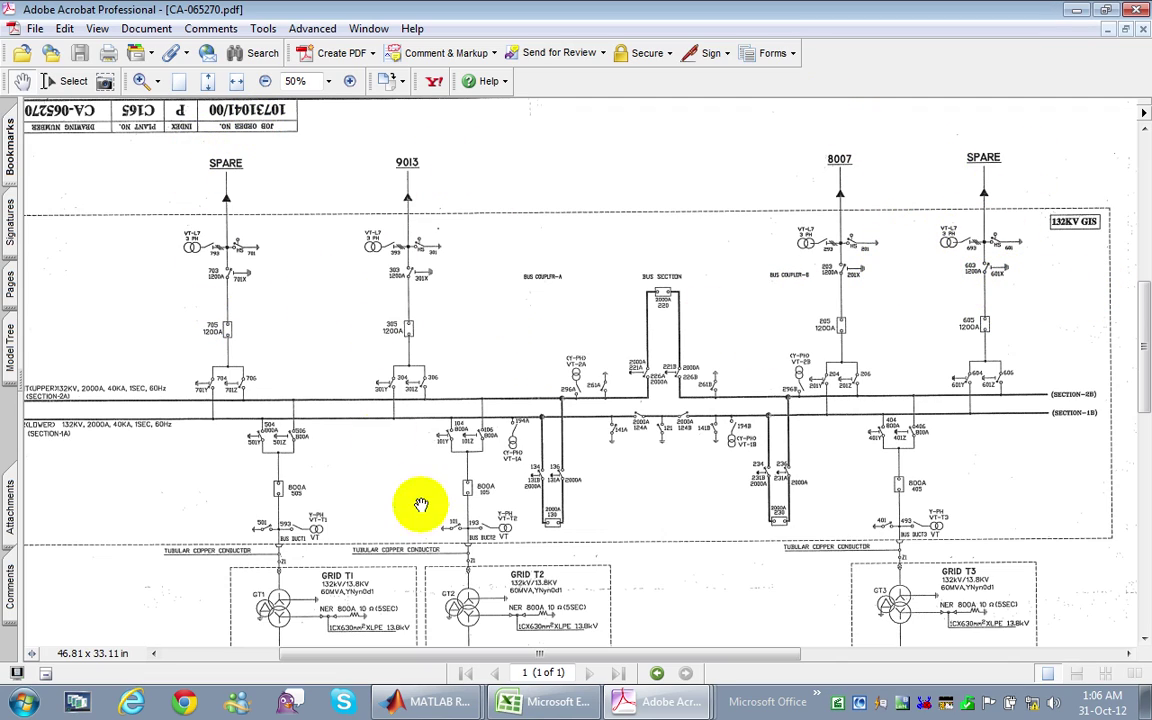
- Return to the grounding_design form in MATLAB and review the numbers of transmission and distribution lines
left_click(440, 701)
left_click(442, 658)
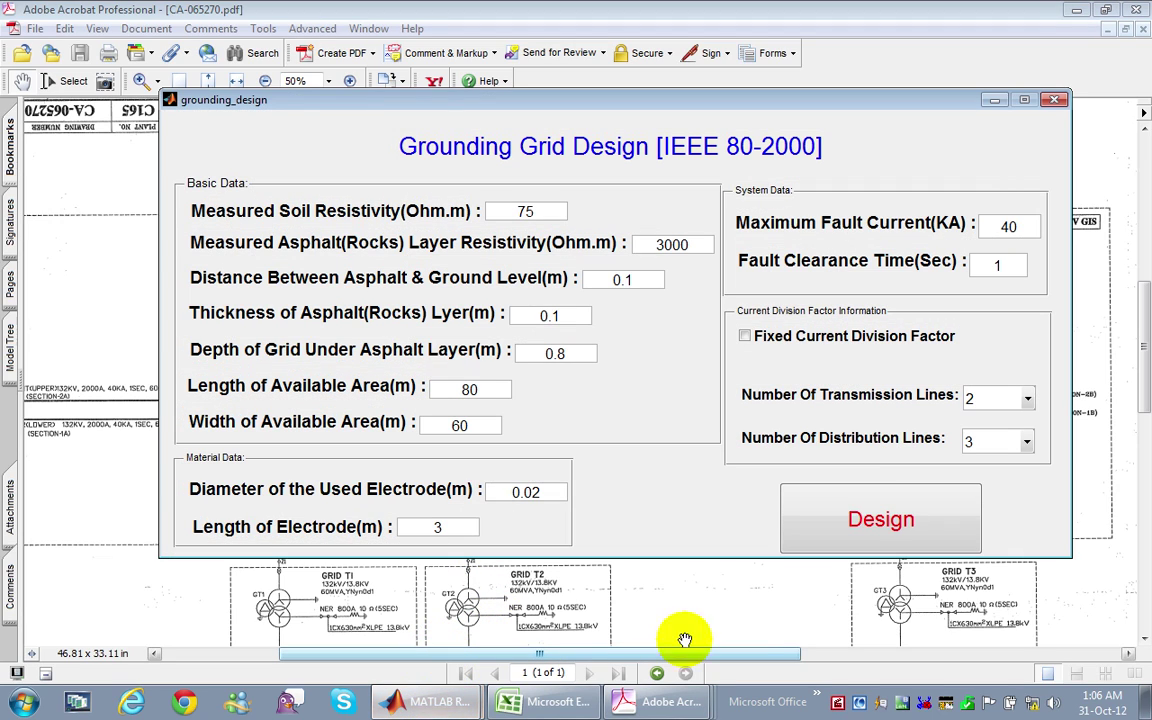
left_click(1020, 397)
left_click(1007, 444)
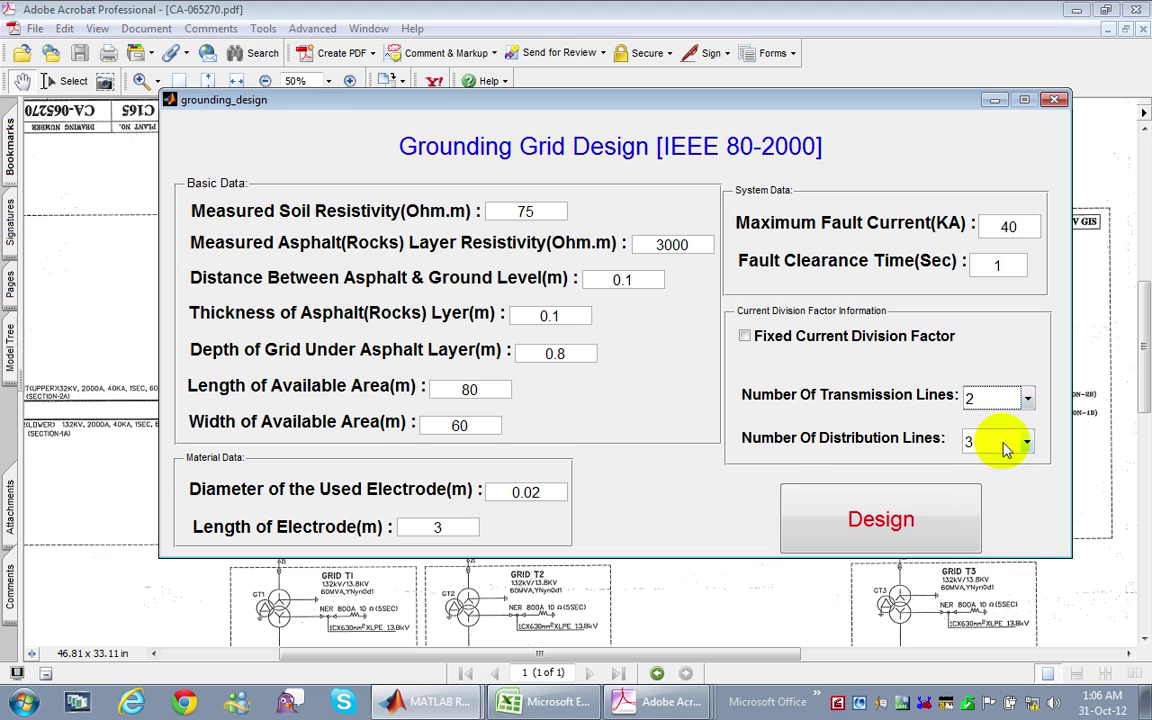
- Examine the grid transformers and 13.8 kV switchgear feeders in the Acrobat single-line diagram, and return to MATLAB
left_click(607, 625)
left_click_drag(656, 579, 656, 513)
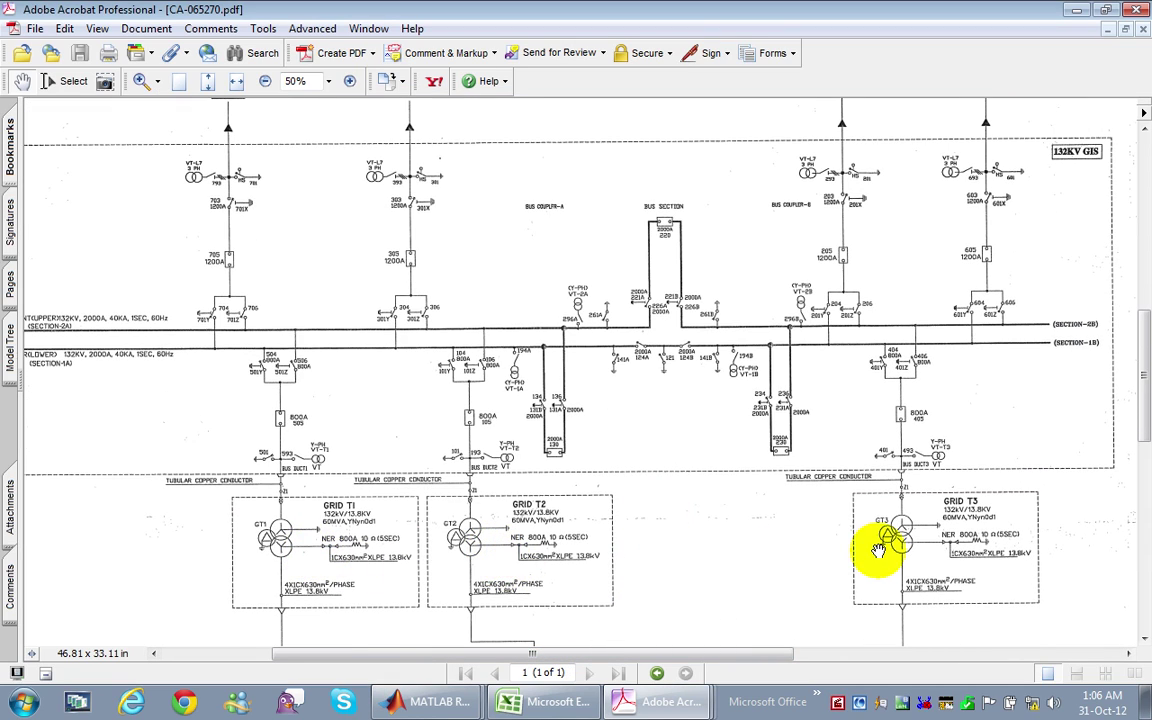
left_click_drag(777, 555, 762, 390)
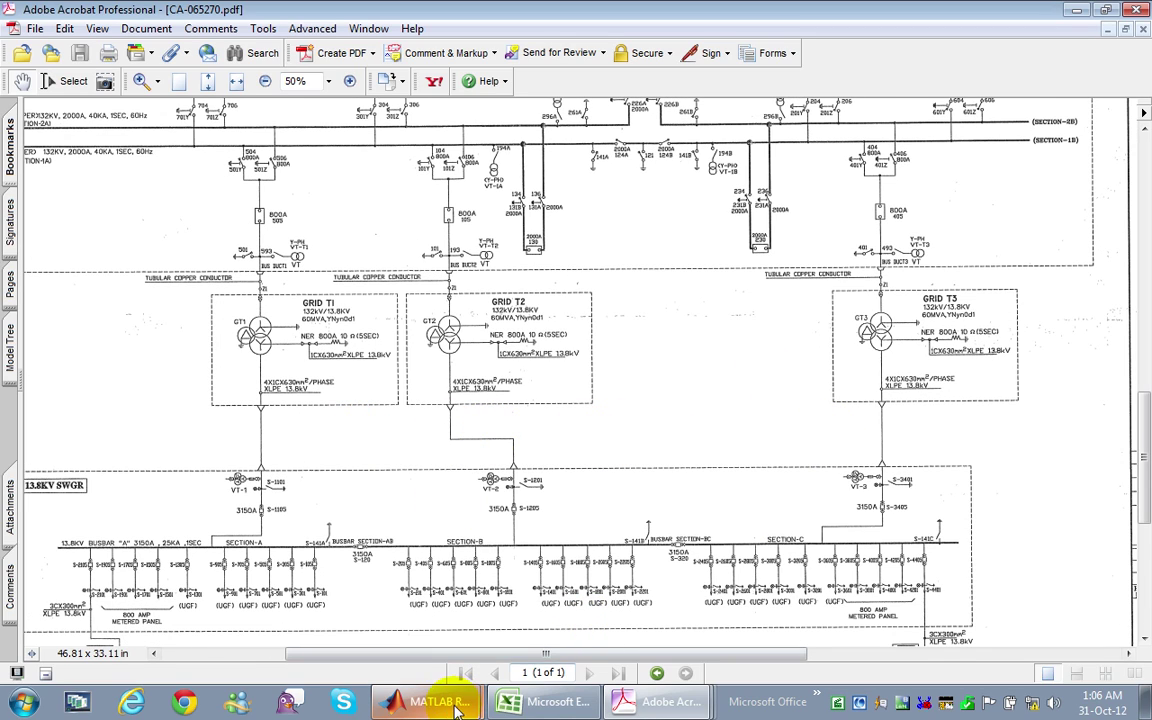
left_click(1077, 10)
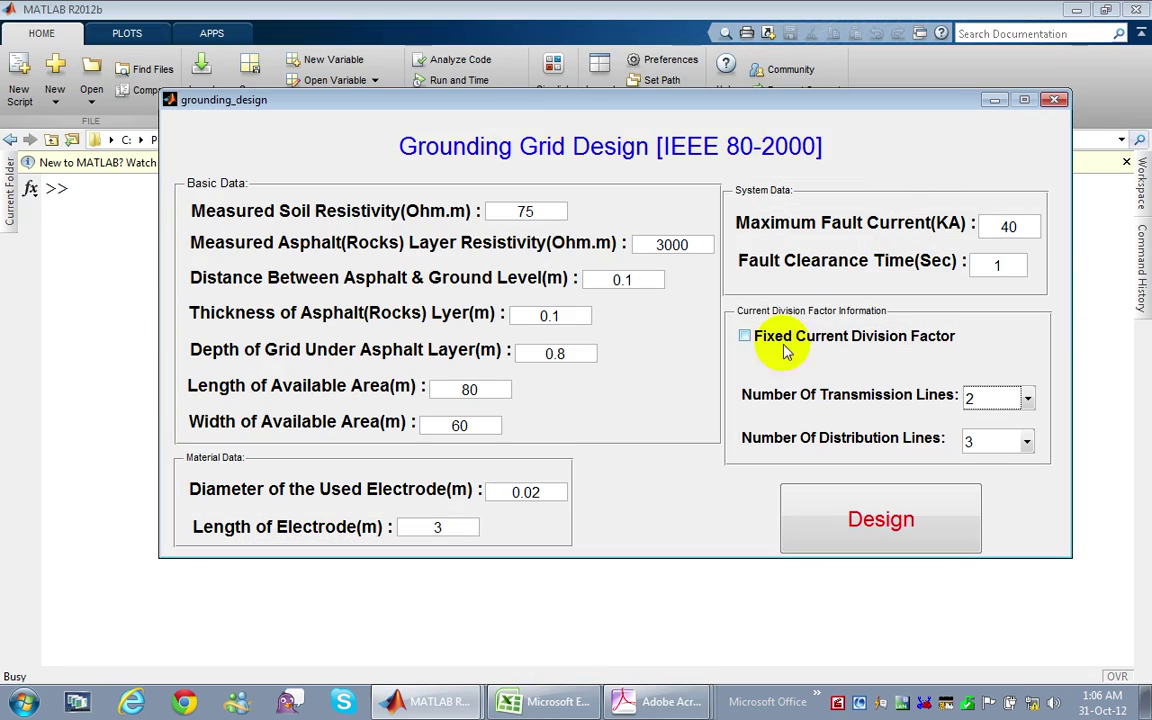
- Reposition the grounding_design window to uncover more of the Command Window and run the grounding grid design
left_click_drag(612, 103, 597, 49)
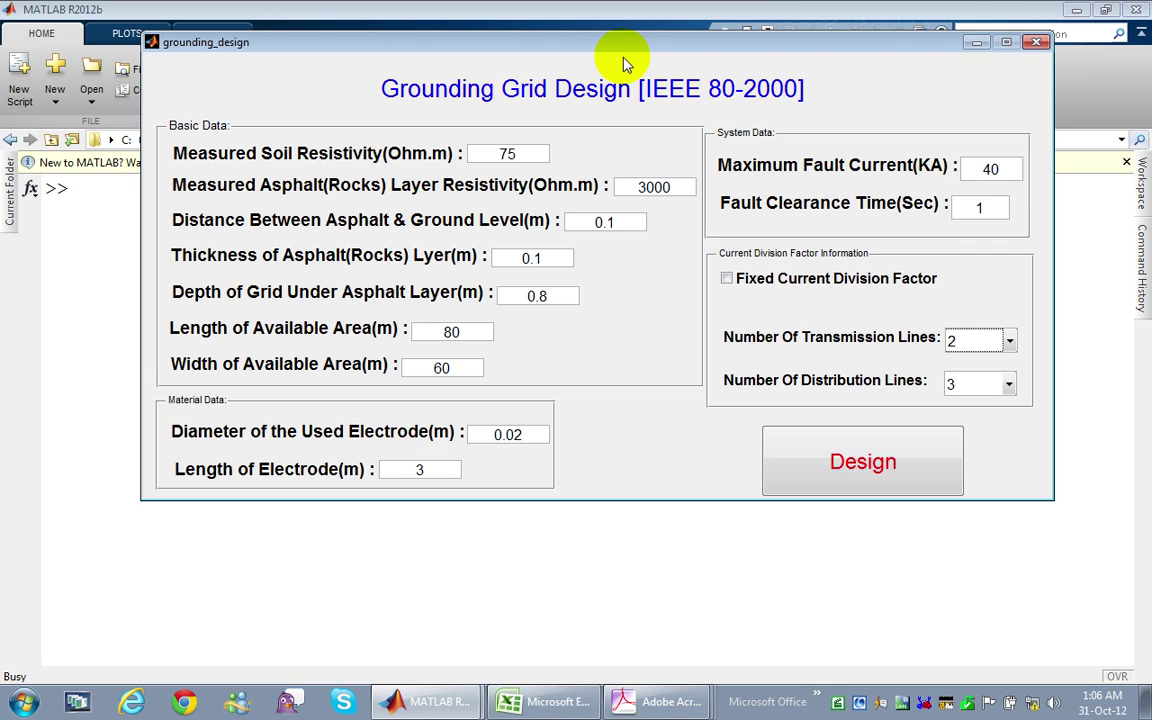
left_click_drag(620, 49, 607, 36)
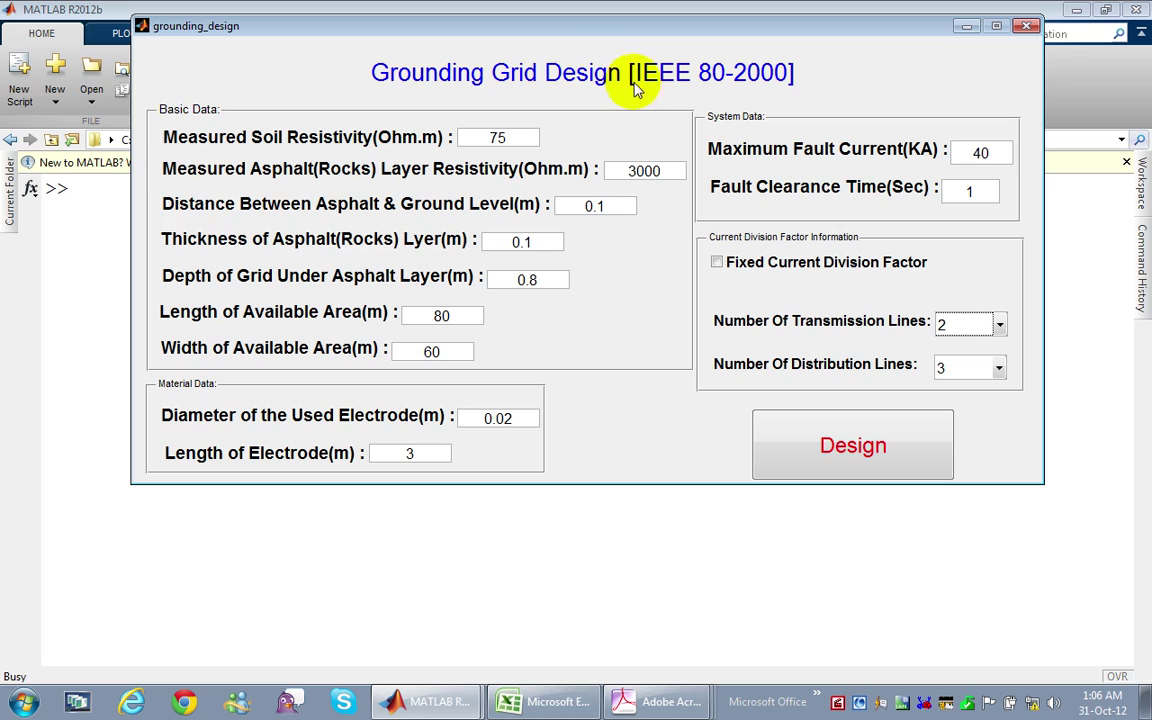
left_click(760, 432)
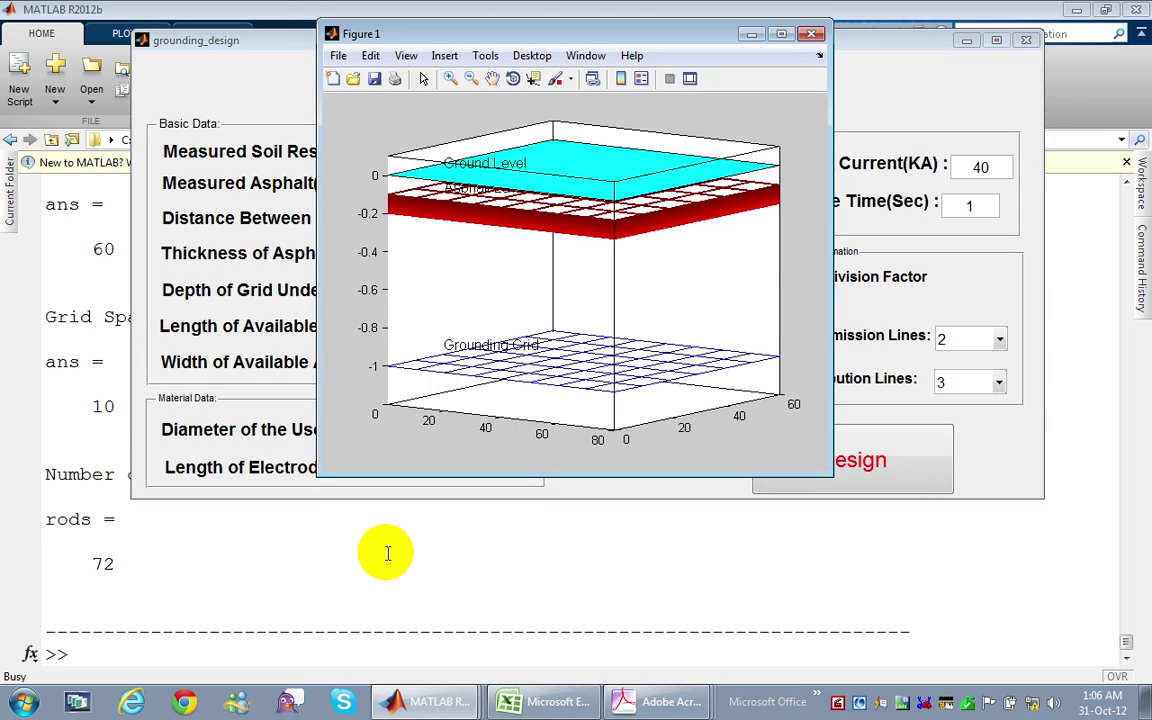
- Inspect the 3D figure of the ground level, asphalt layer and grounding grid at full size, and bring the Command Window forward
left_click(781, 36)
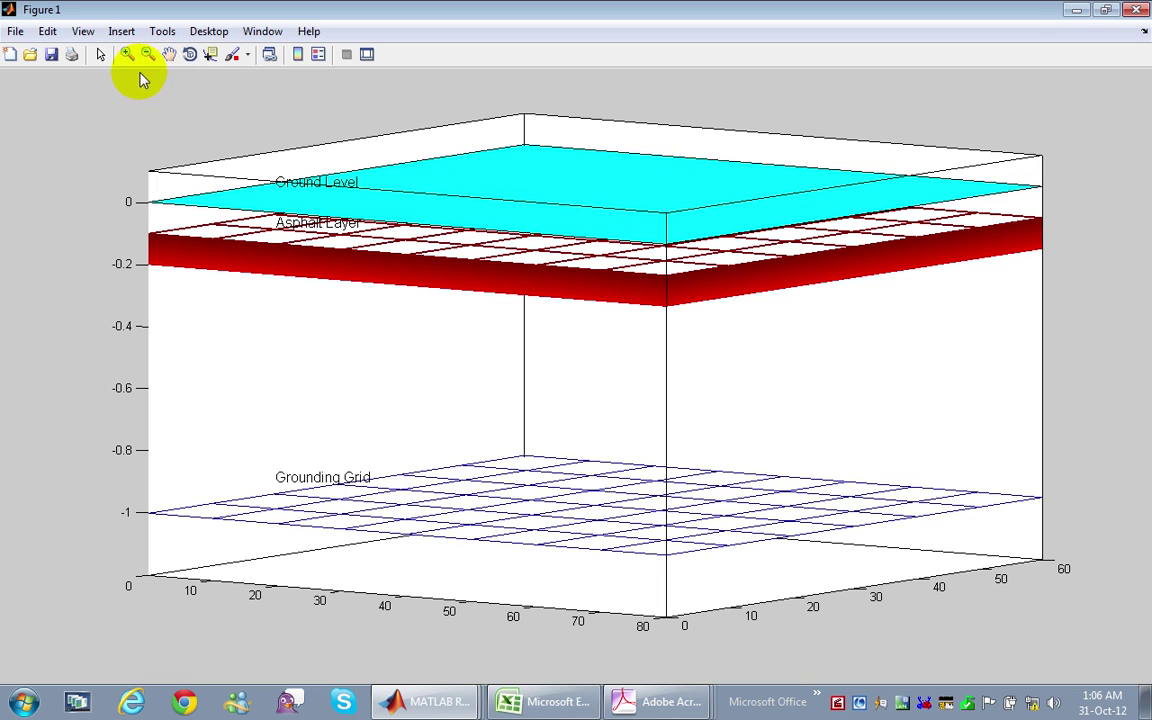
left_click(1076, 10)
left_click(497, 560)
- Find the start of the design results in the Command Window and review the current division factor
scroll(428, 420, "up", 15)
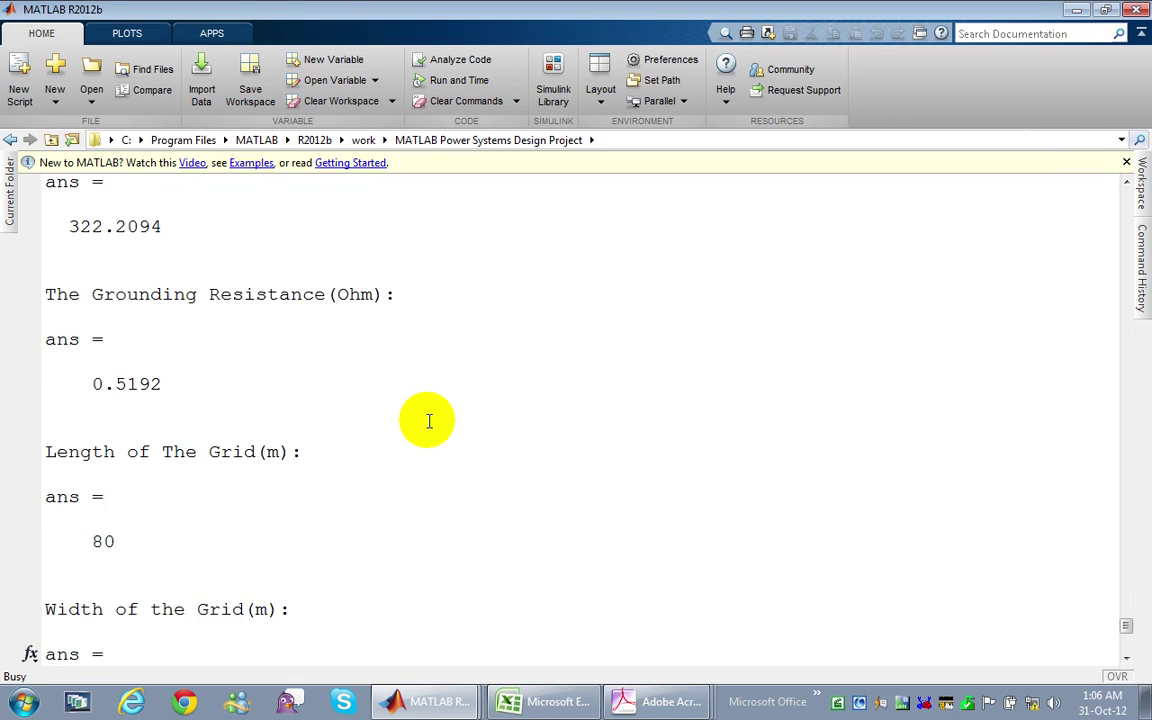
scroll(428, 418, "up", 8)
scroll(490, 390, "down", 4)
scroll(481, 357, "down", 2)
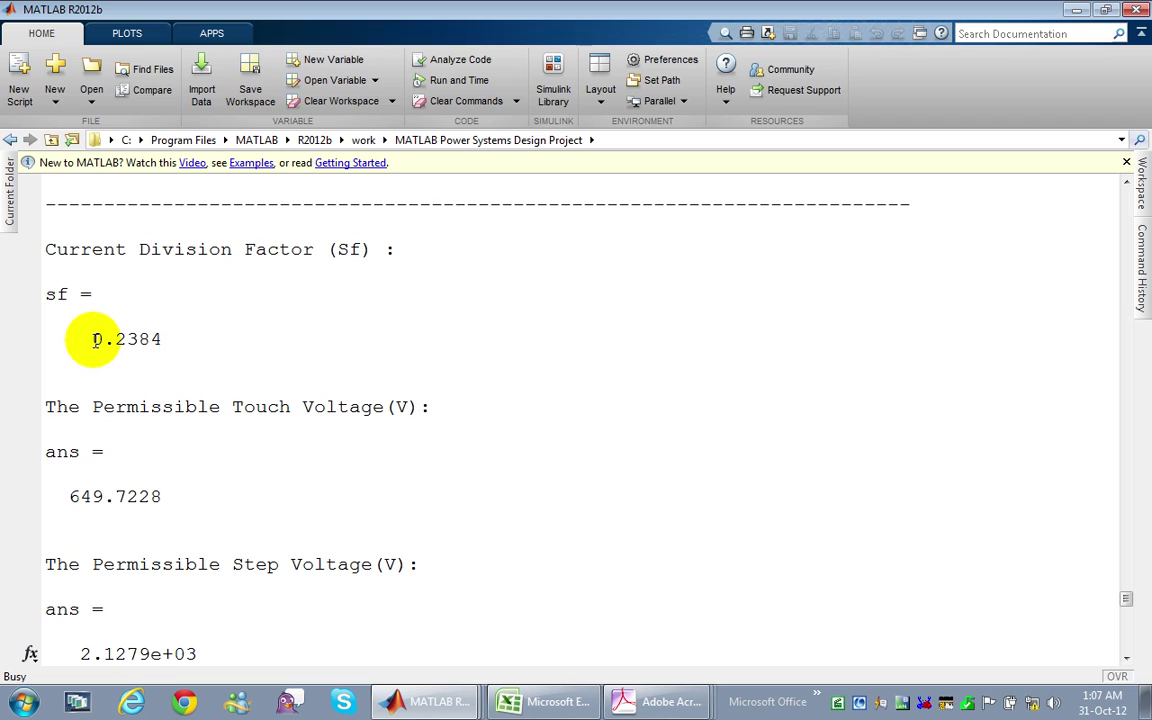
left_click_drag(93, 340, 157, 337)
left_click(118, 360)
left_click(129, 357)
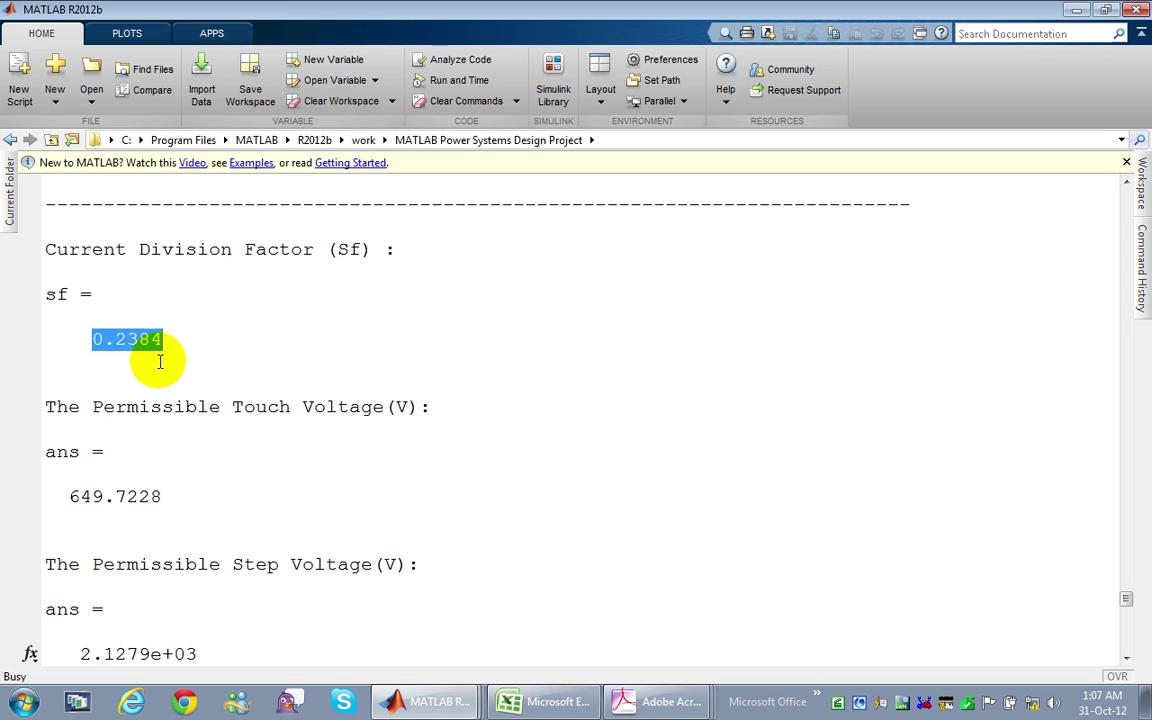
- Recheck the maximum fault current in the grounding_design form and relate it to the current division factor result
left_click(435, 700)
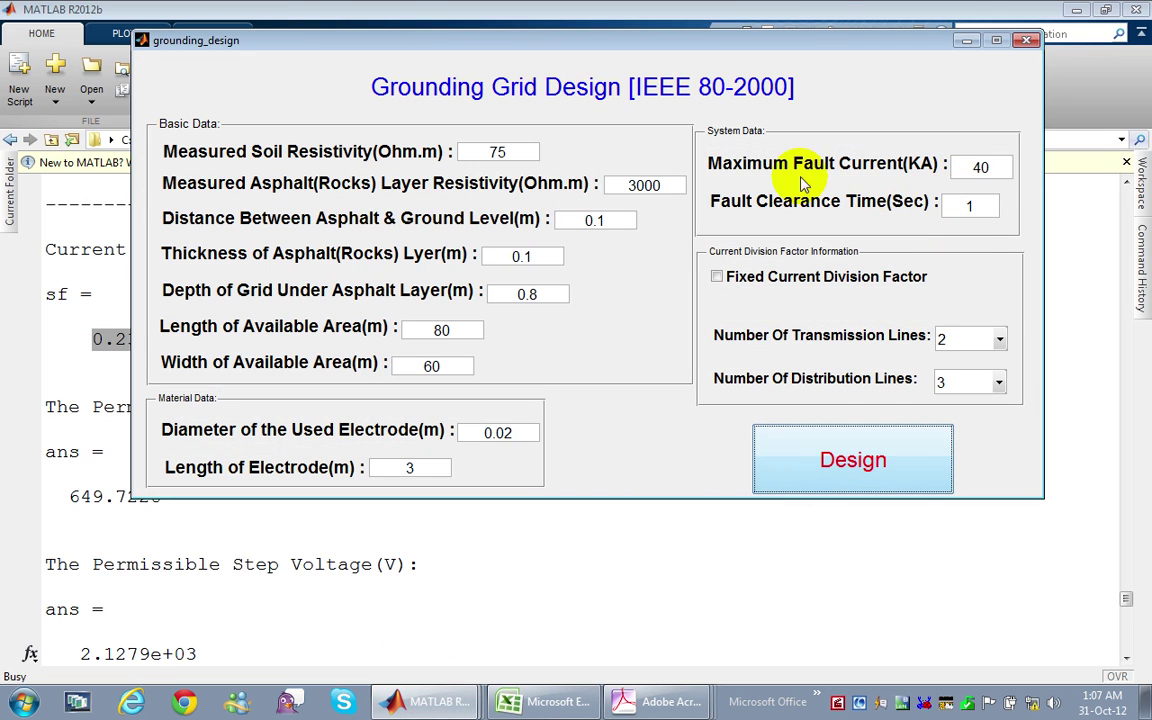
double_click(980, 167)
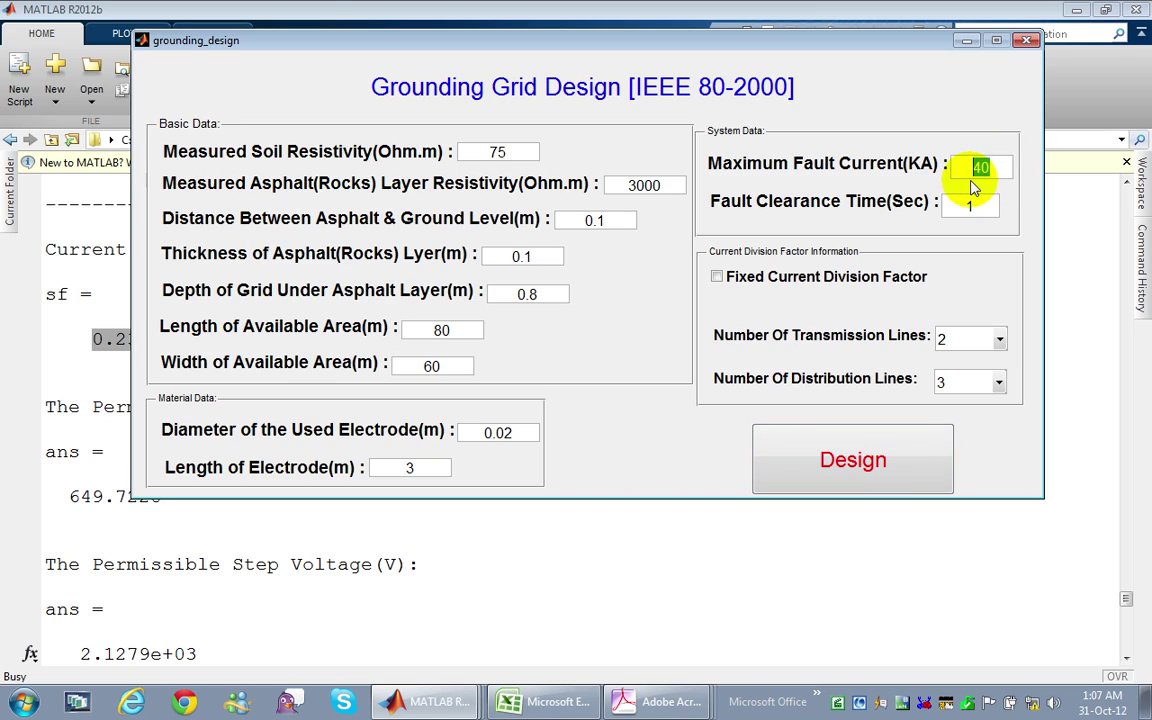
left_click(656, 545)
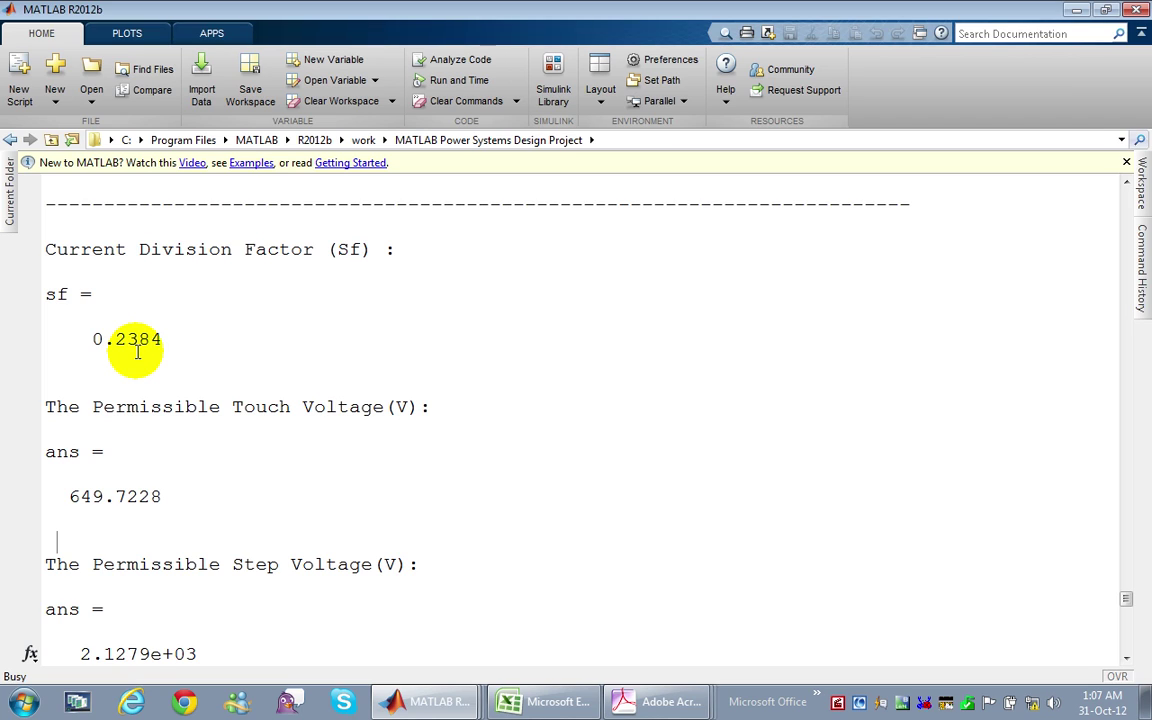
left_click_drag(163, 338, 147, 318)
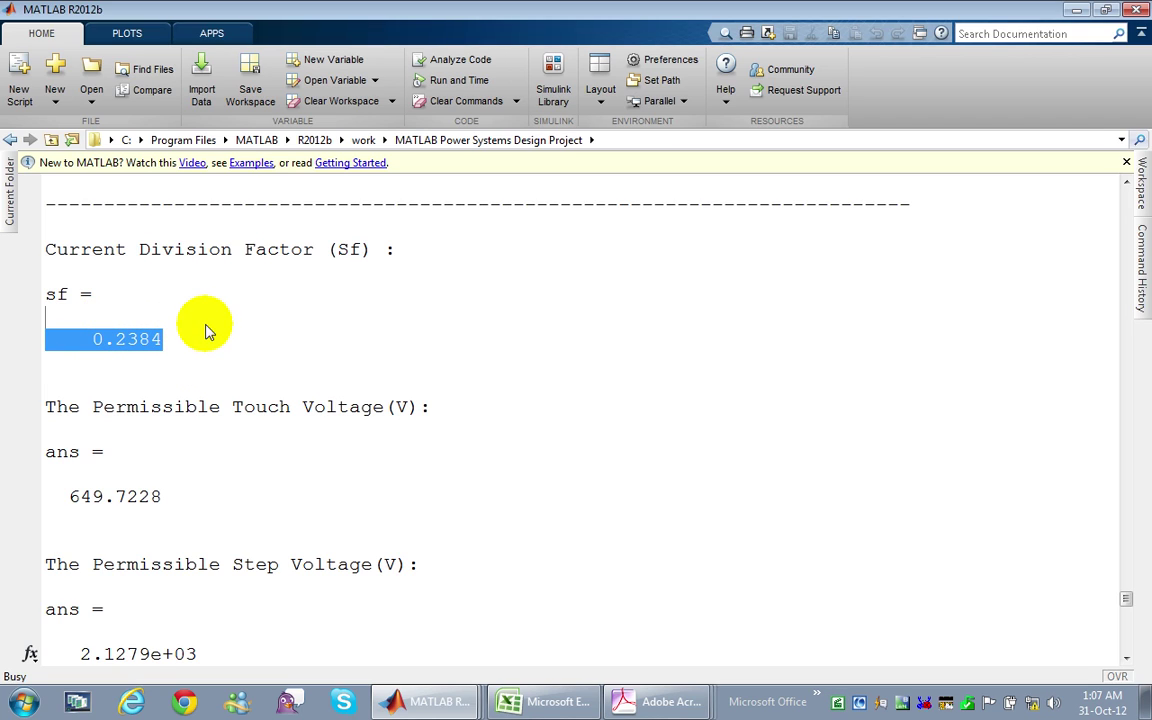
- Compare the attainable touch and step voltages with the permissible ones in the design results
scroll(208, 330, "down", 3)
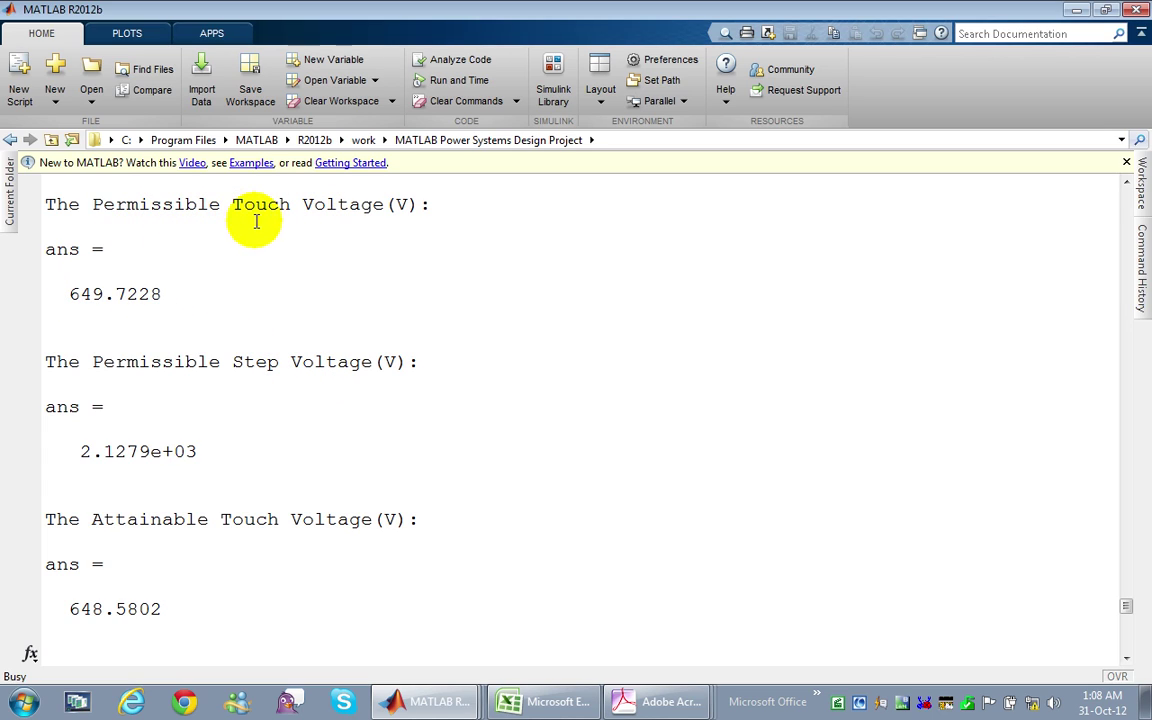
left_click_drag(64, 292, 100, 292)
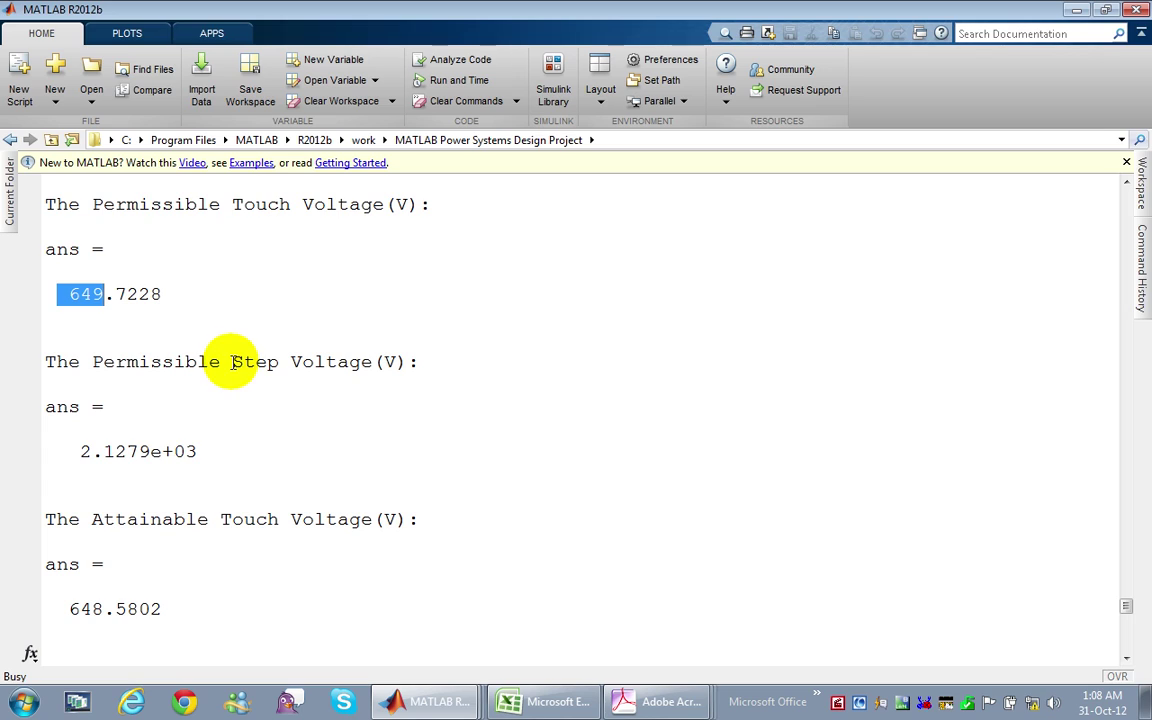
left_click_drag(80, 451, 151, 451)
left_click_drag(99, 523, 326, 519)
left_click_drag(62, 610, 150, 609)
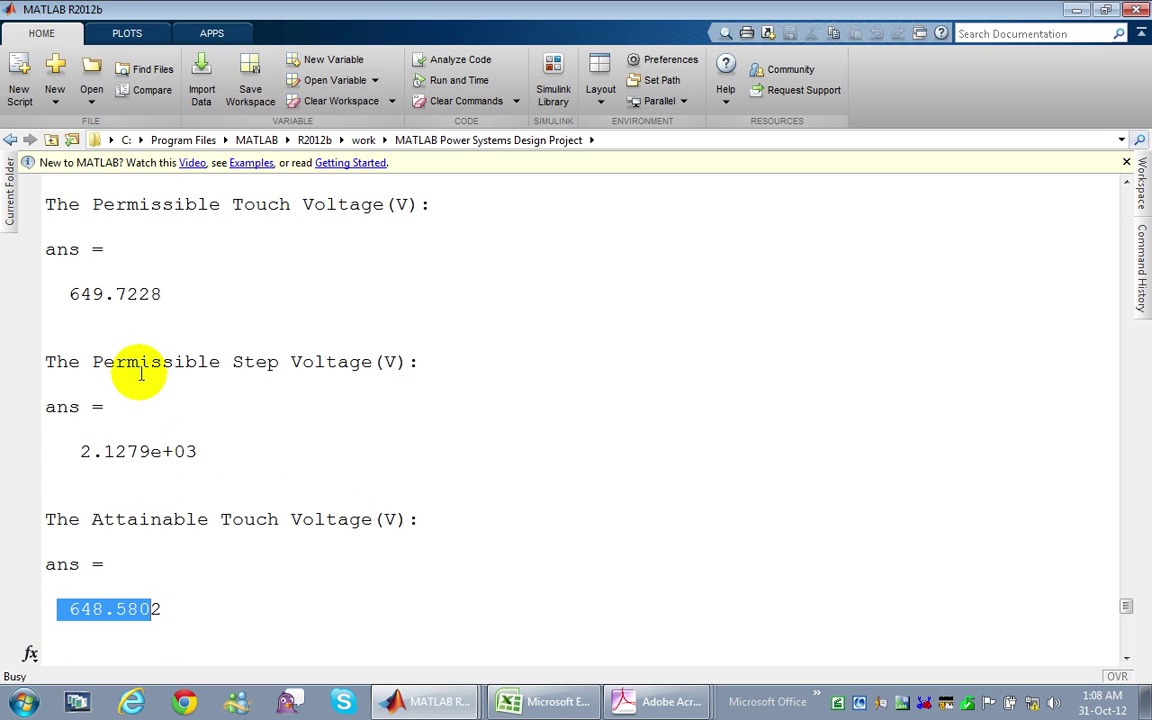
left_click_drag(66, 291, 152, 292)
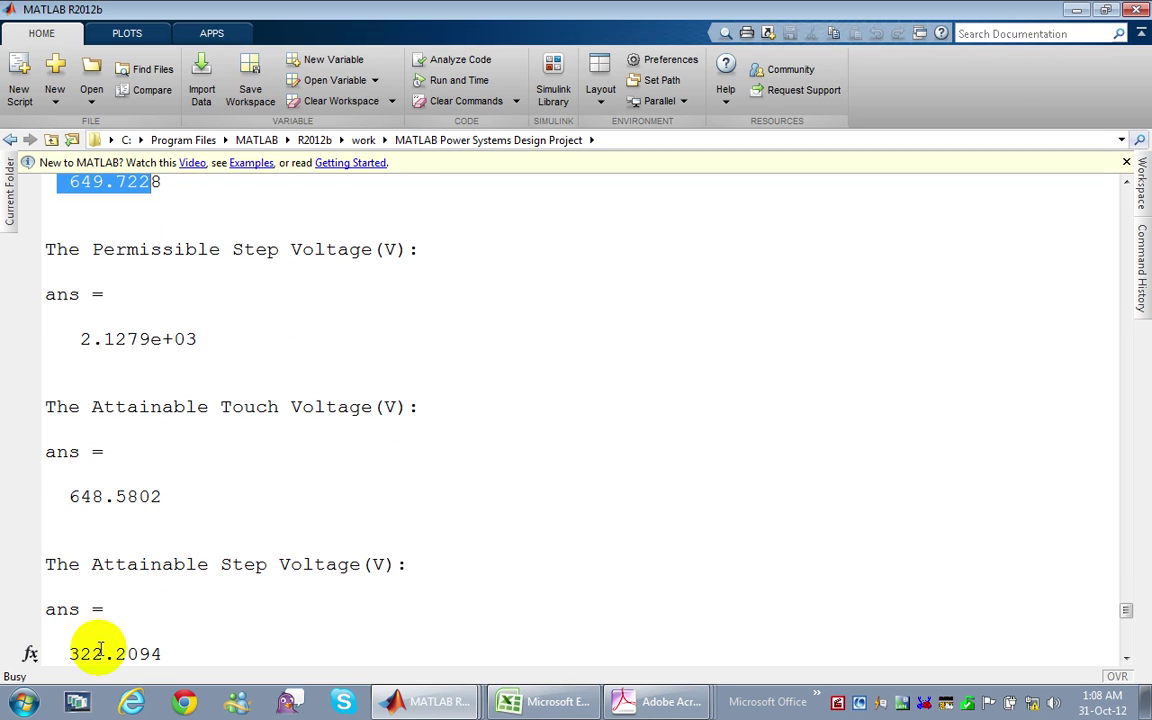
left_click_drag(72, 654, 104, 655)
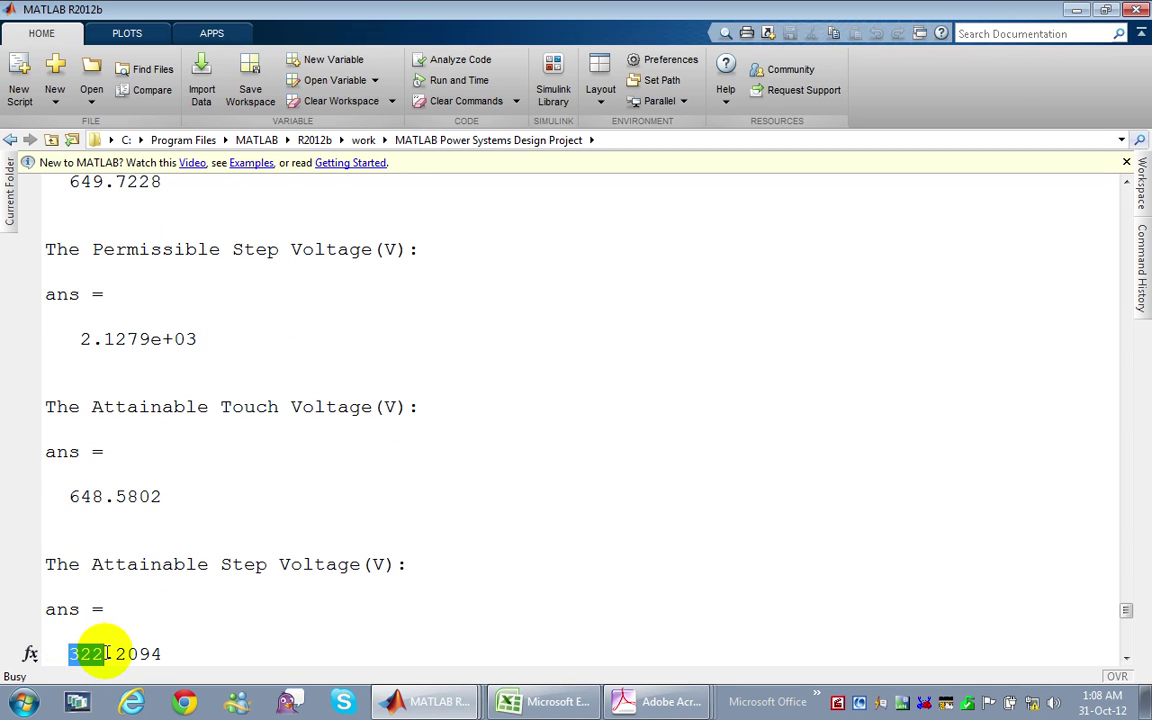
left_click_drag(80, 338, 176, 336)
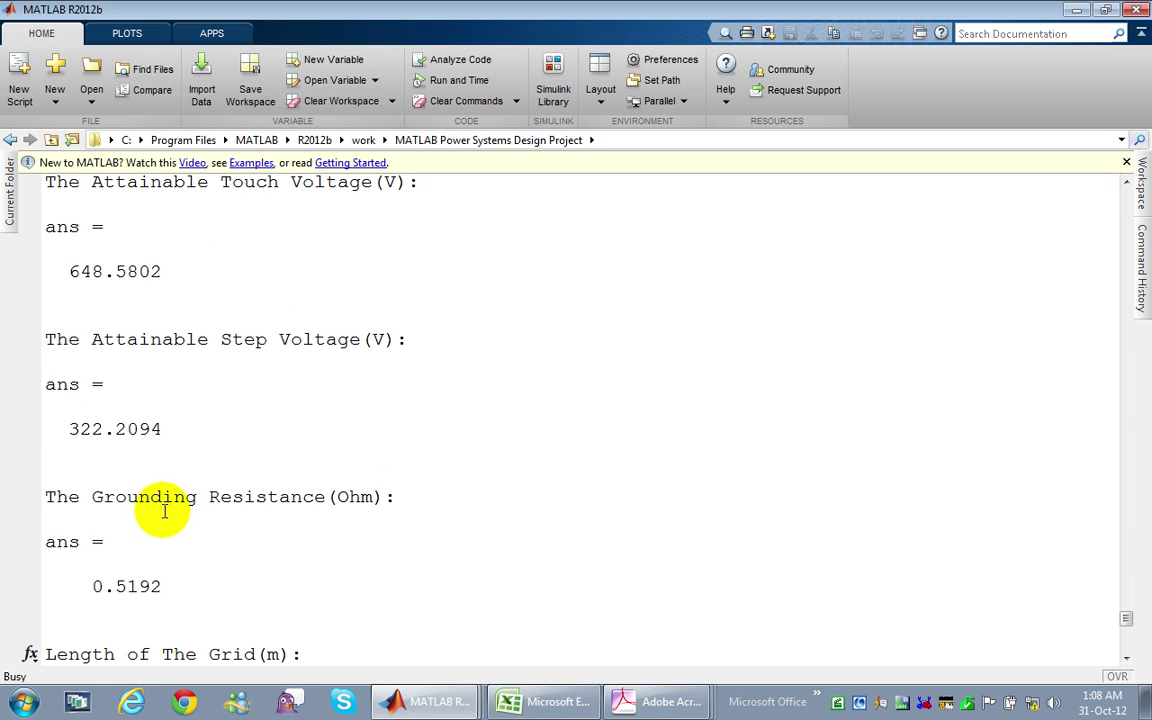
- Review the grounding resistance, grid length and width, and conductor spacing in the design results
left_click_drag(91, 585, 160, 586)
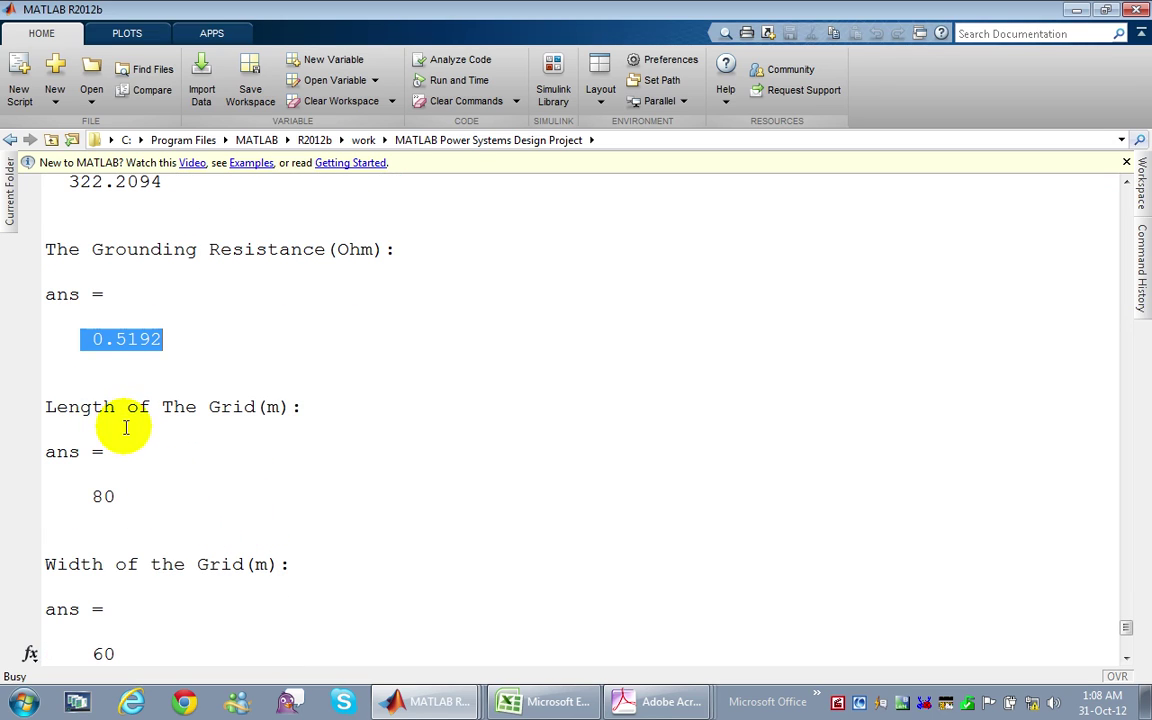
left_click_drag(92, 496, 116, 496)
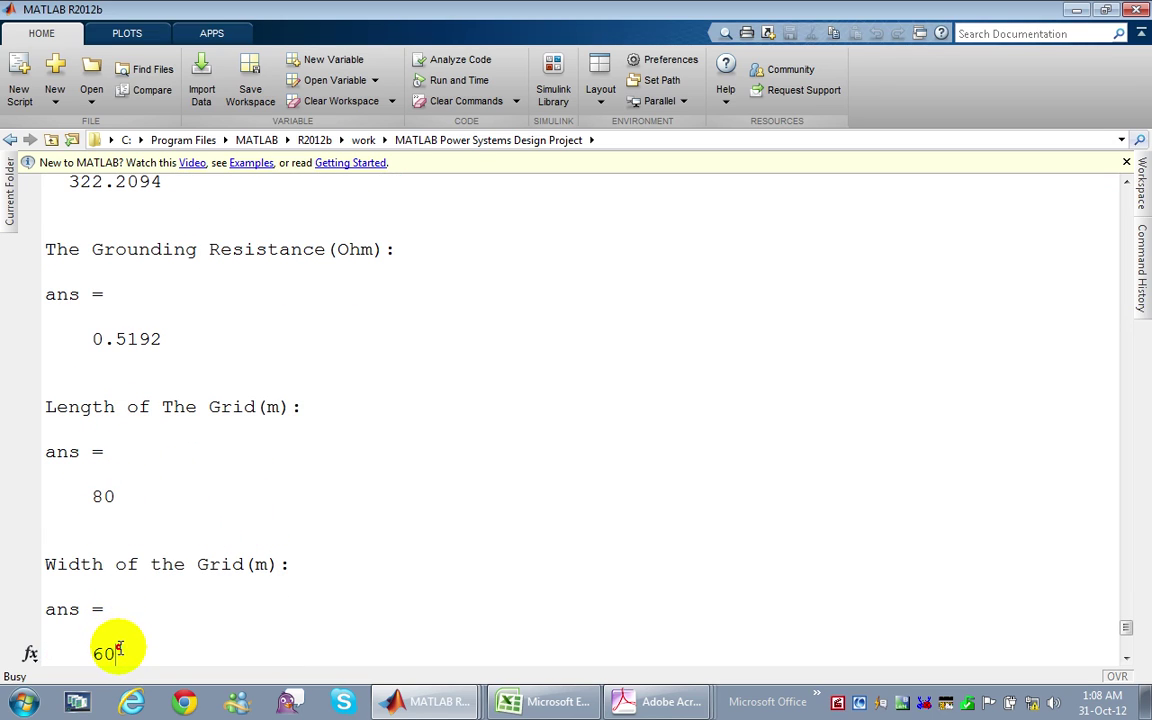
left_click_drag(118, 651, 92, 652)
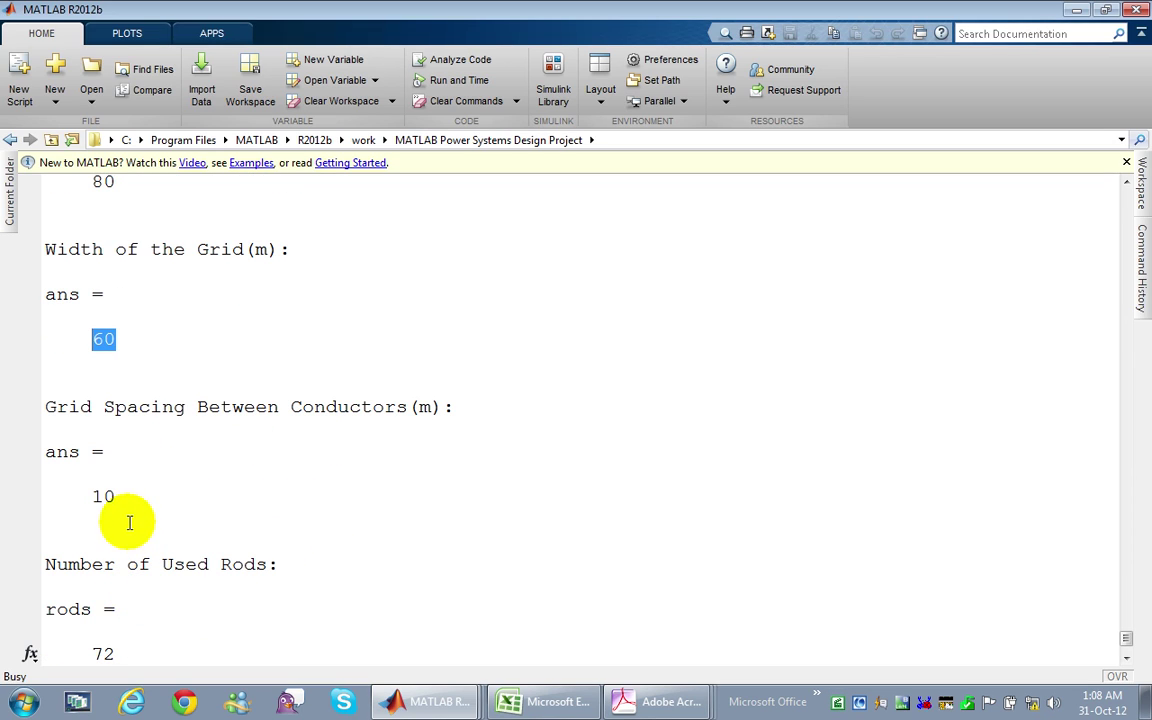
left_click_drag(105, 493, 92, 495)
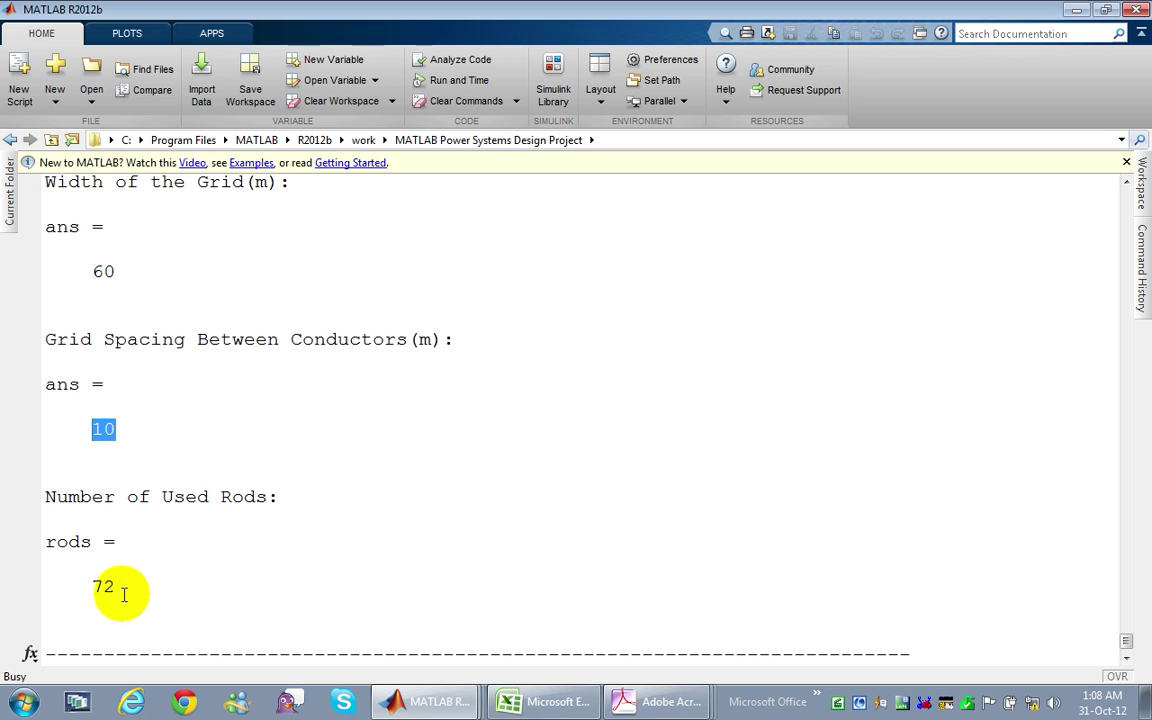
- Review the number of used rods at the end of the design results
left_click_drag(119, 588, 94, 588)
- Bring up the Figure 1 plot and rotate it in 3D to examine the ground level, asphalt layer and grounding grid
left_click(398, 694)
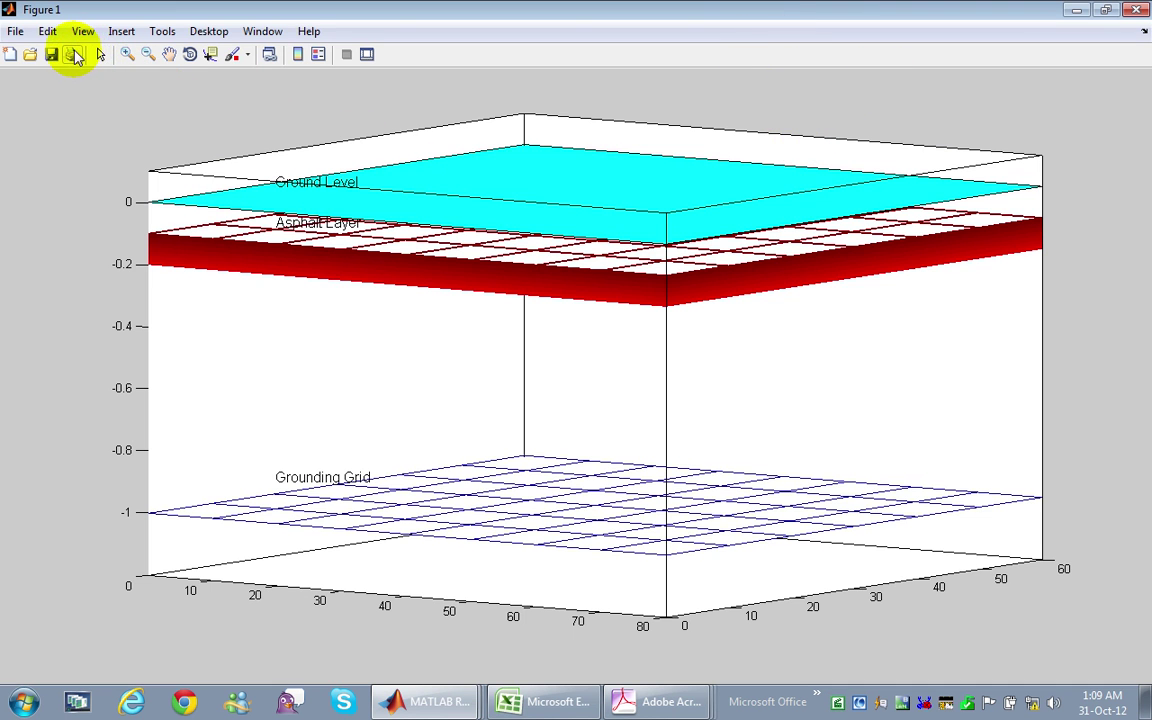
left_click(189, 54)
mouse_move(323, 310)
left_mouse_down()
mouse_move(311, 319)
mouse_move(342, 311)
mouse_move(335, 300)
left_mouse_up()
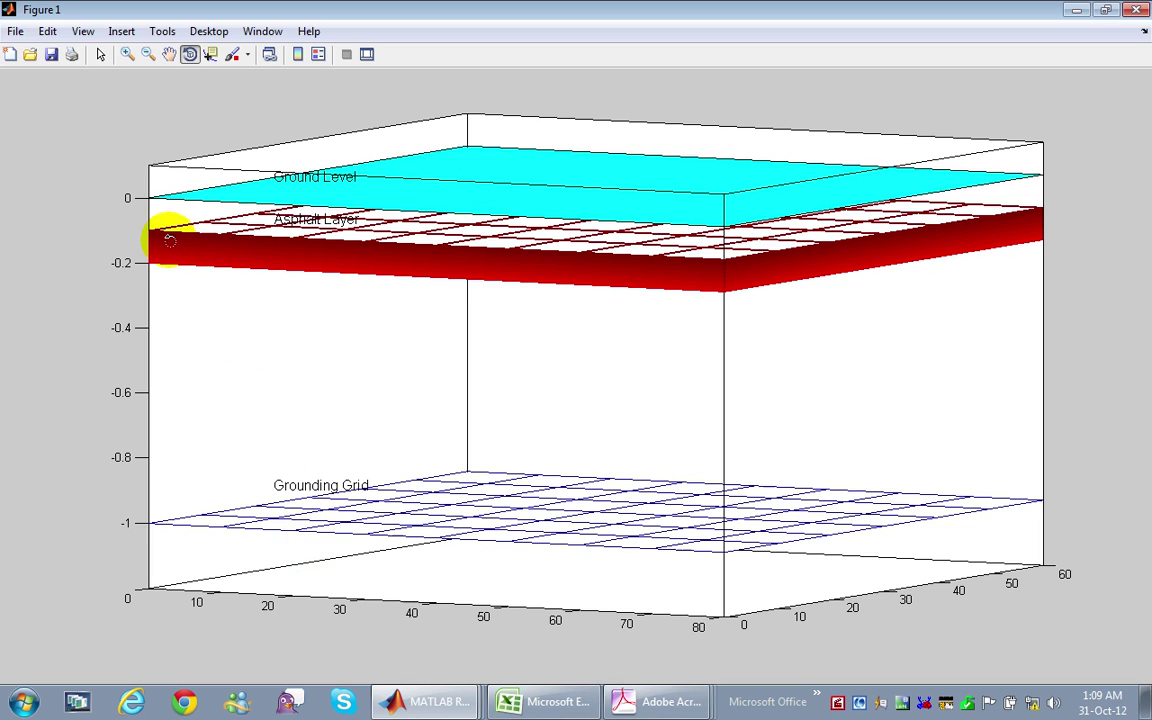
left_click_drag(301, 252, 219, 239)
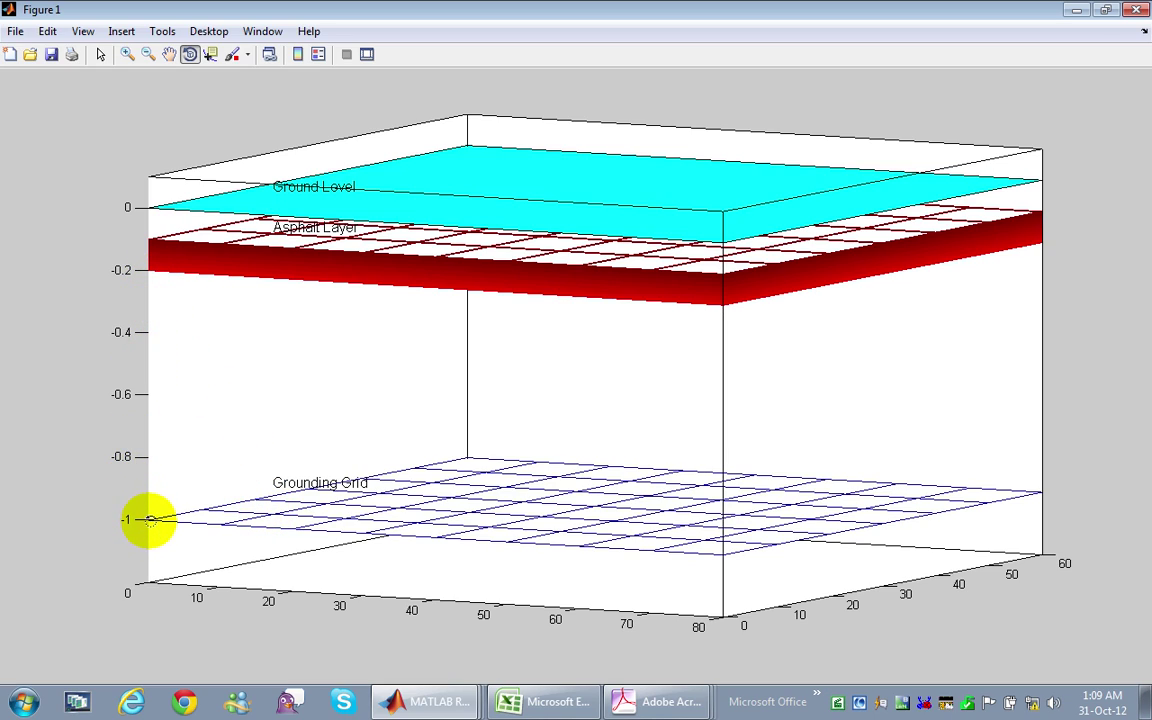
left_click_drag(419, 508, 490, 530)
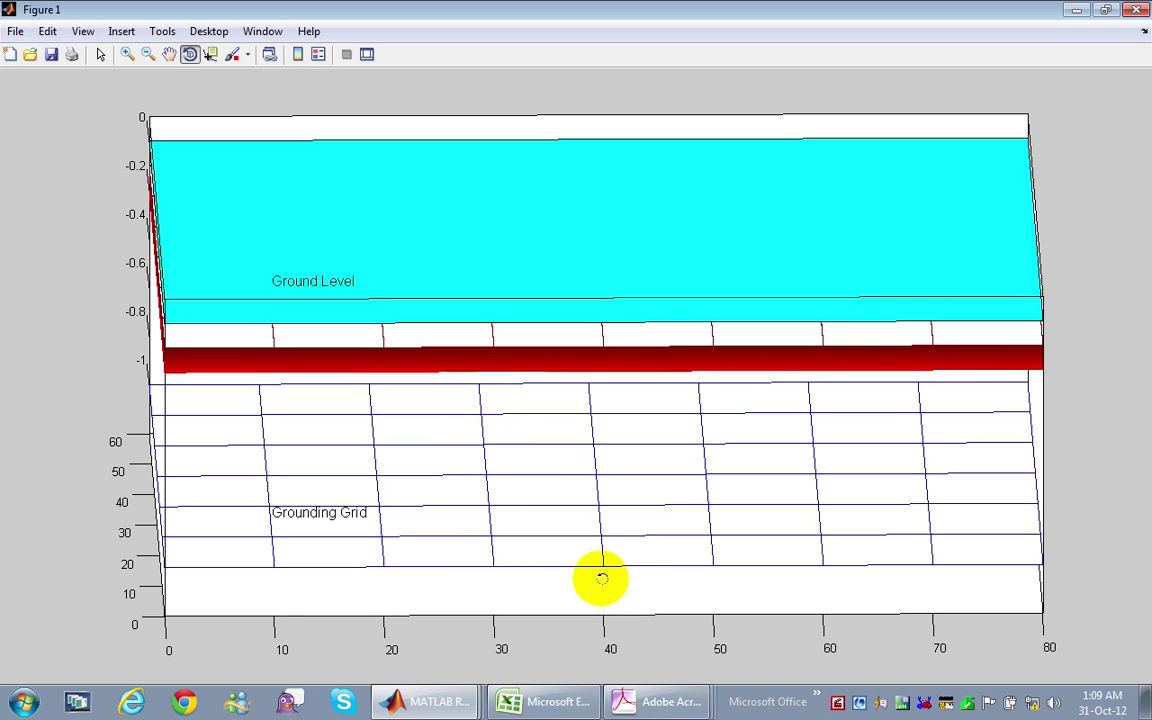
left_click_drag(596, 566, 565, 537)
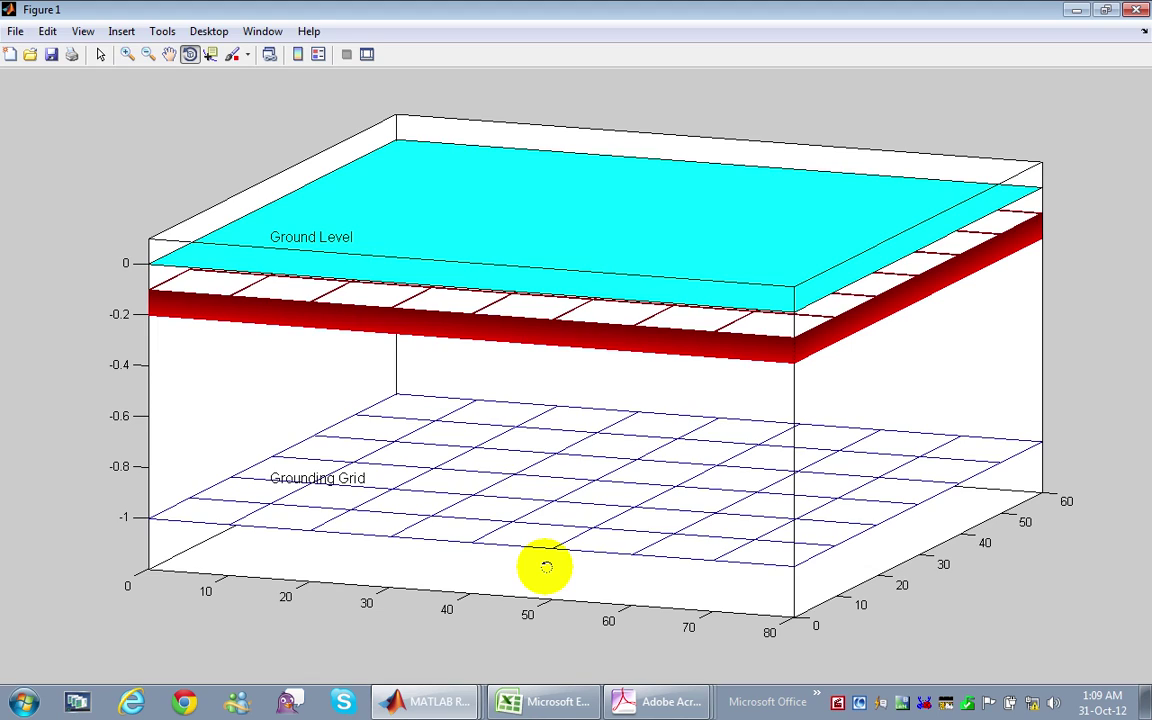
left_click(838, 704)
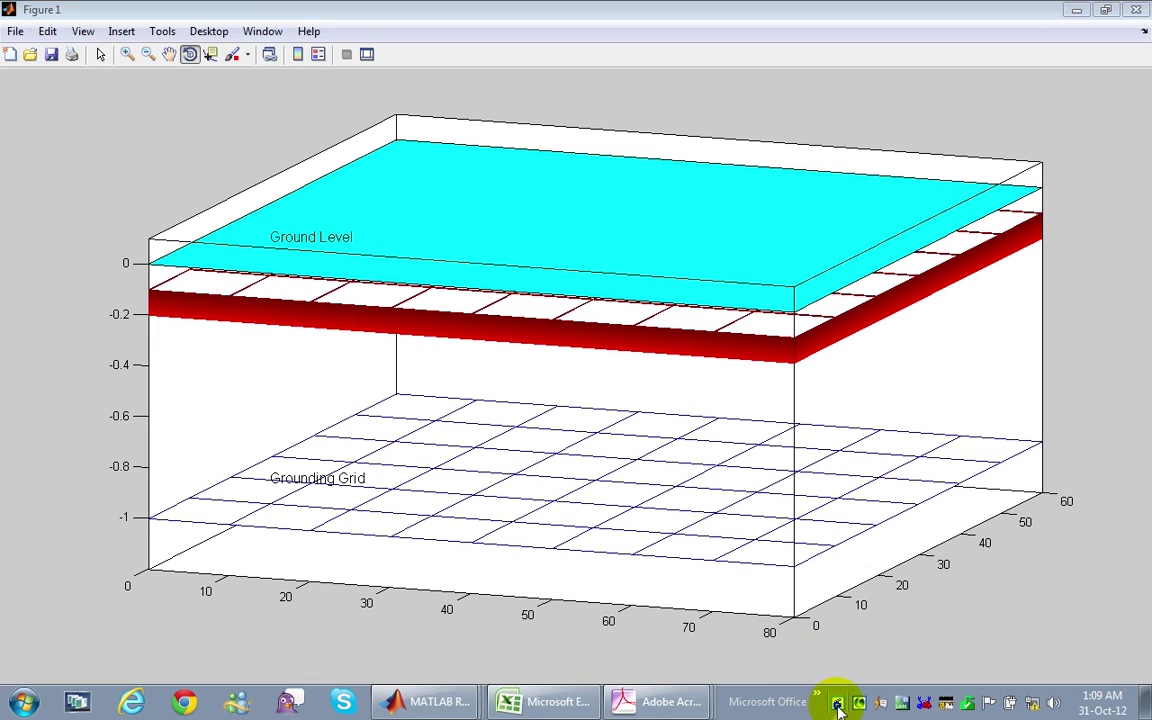